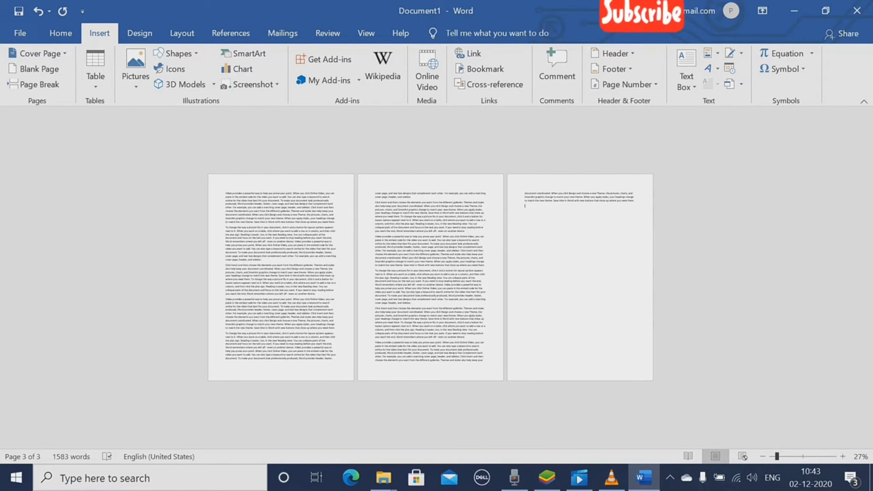
Insert the Banded built-in header on the document and select its document title placeholder.
drag(777, 457, 797, 457)
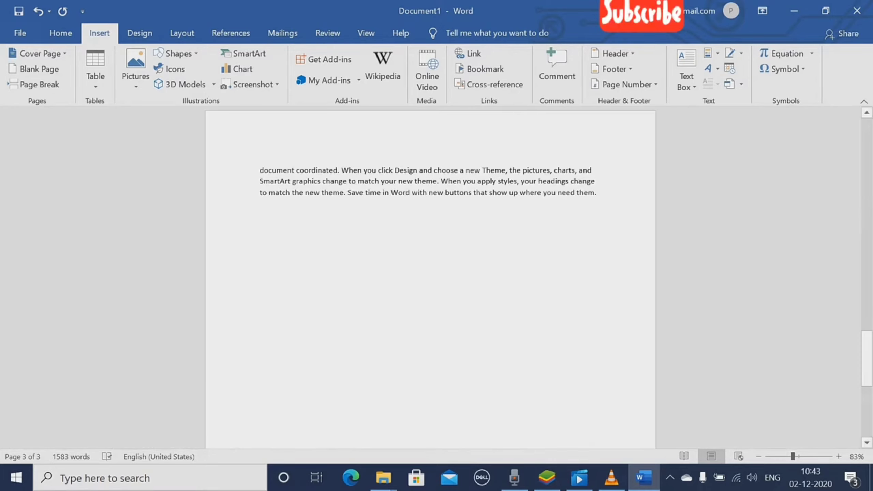
drag(867, 360, 867, 145)
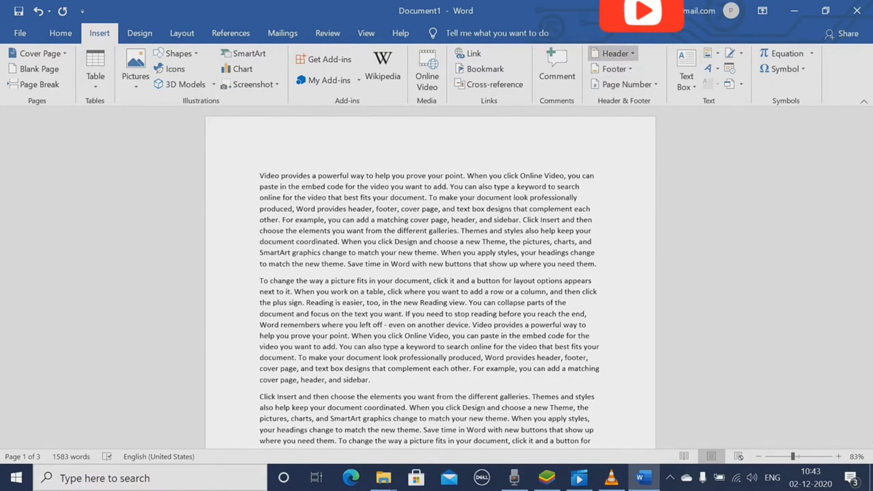
click(613, 53)
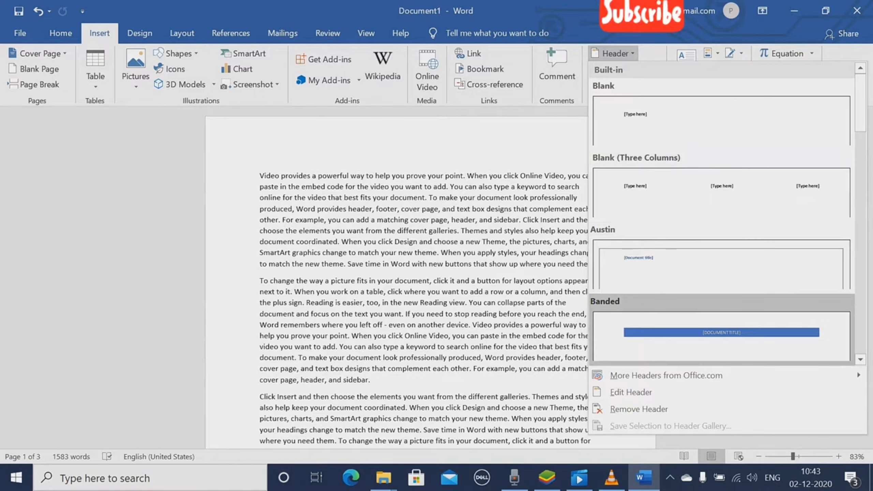
click(667, 346)
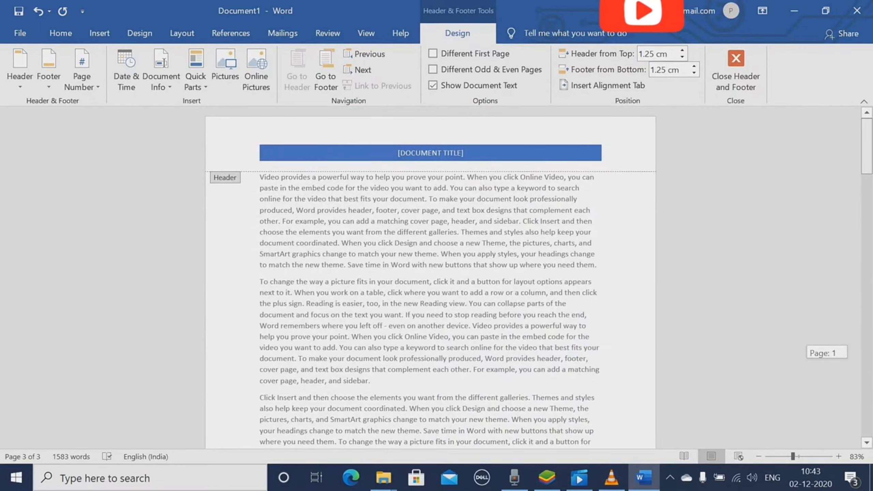
click(430, 153)
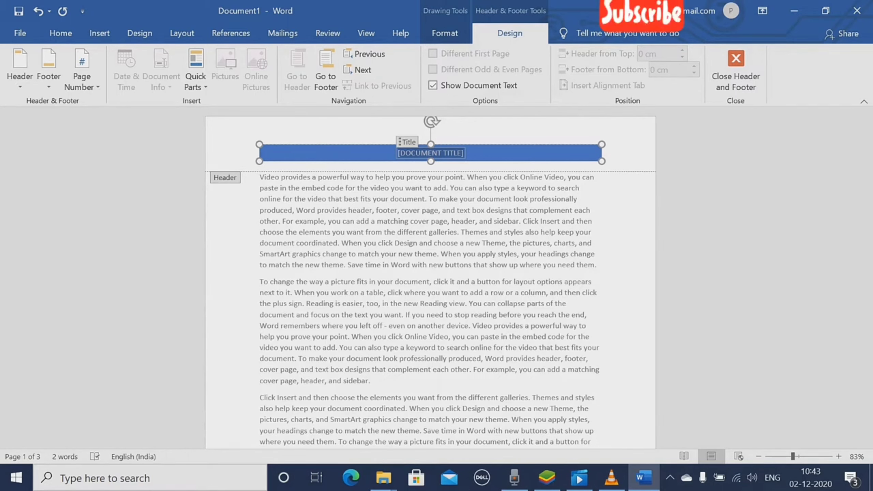
text(GO)
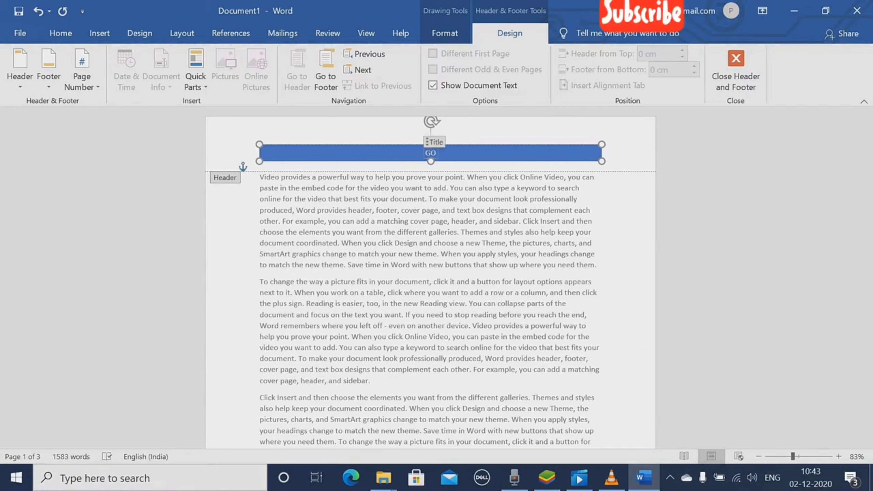
text(OD MO)
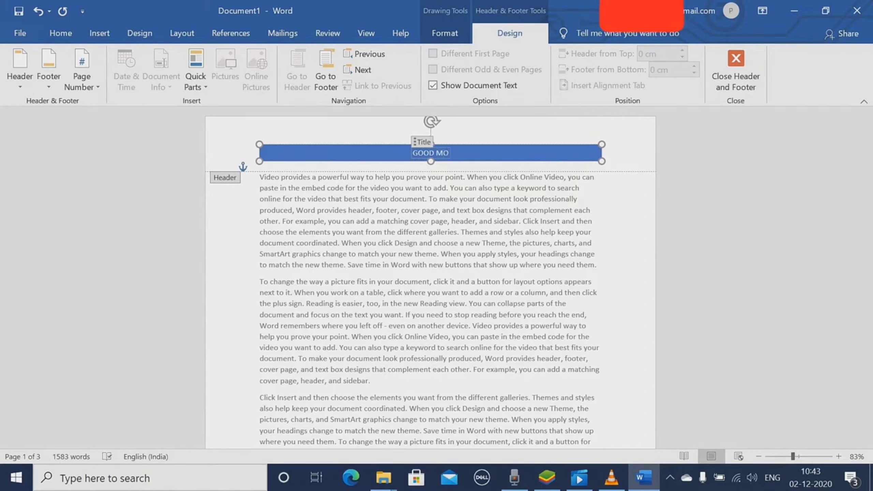
key(BackSpace)
key(BackSpace)
key(BackSpace)
key(BackSpace)
key(BackSpace)
key(BackSpace)
key(BackSpace)
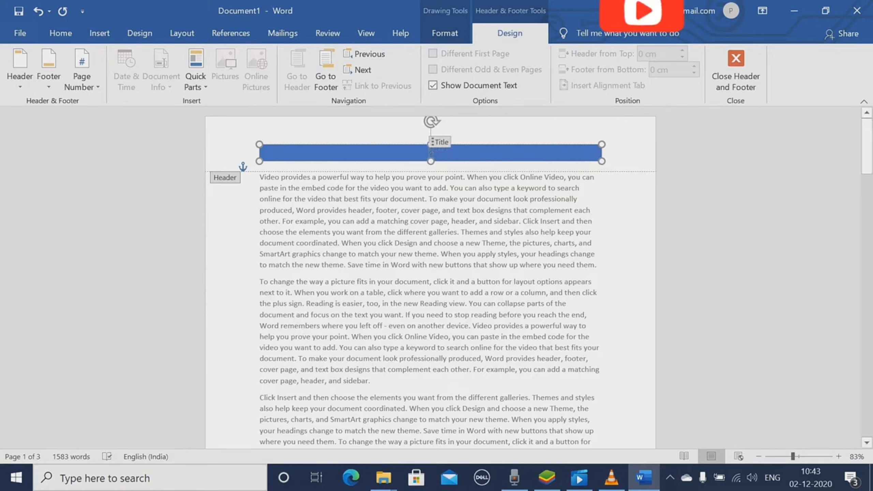
Enter O'LEVEL as the document title in the header banner, with a single apostrophe after the O.
text(O)
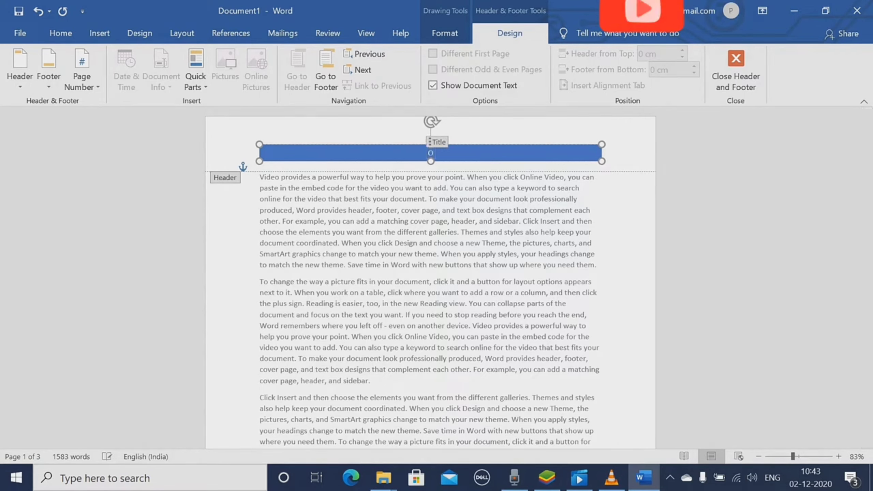
text("LEVE)
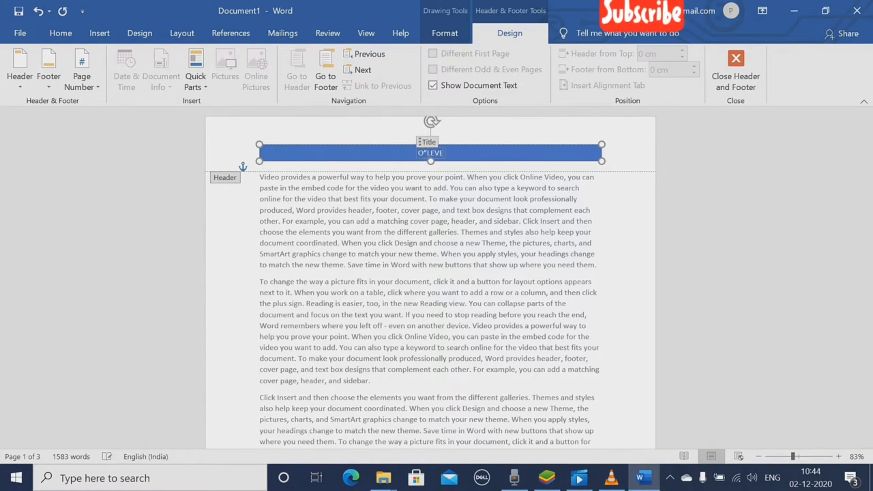
text(L)
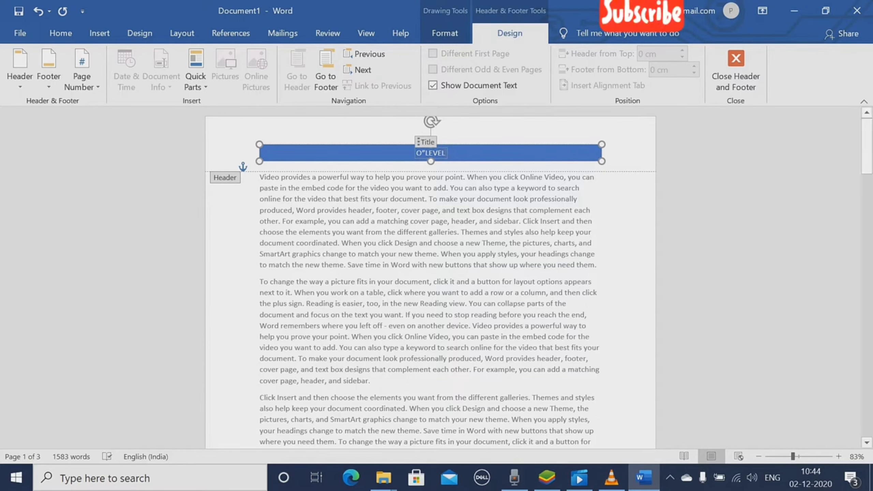
scroll(431, 279, up, 1)
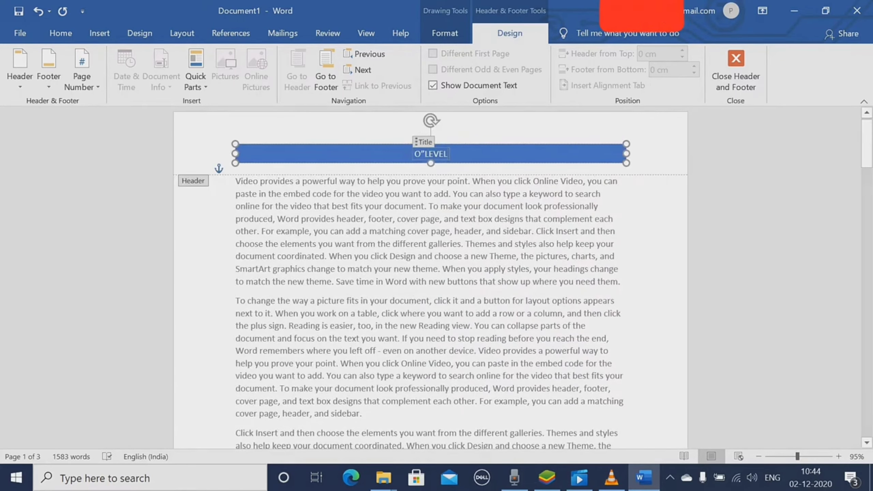
key(BackSpace)
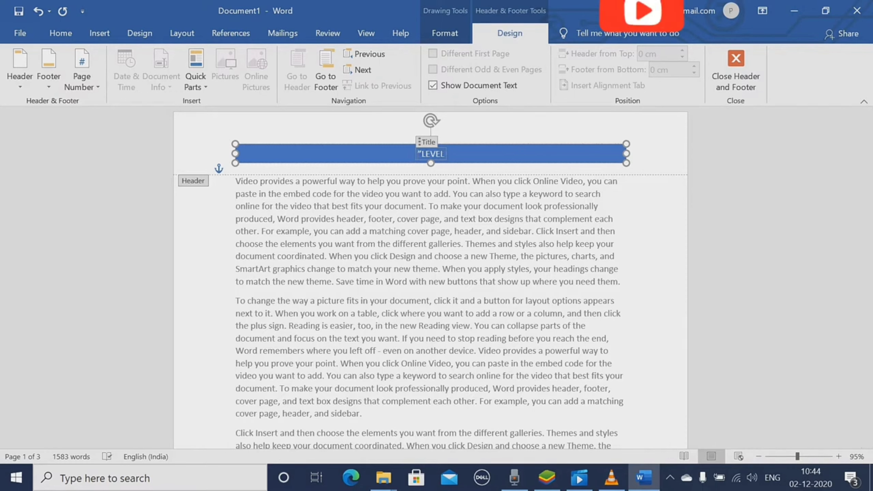
key(Delete)
text(O)
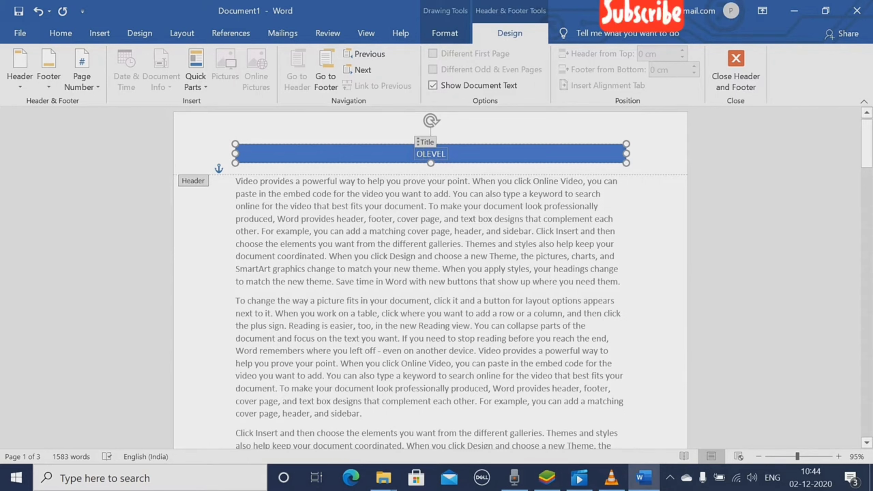
text(")
key(BackSpace)
text(')
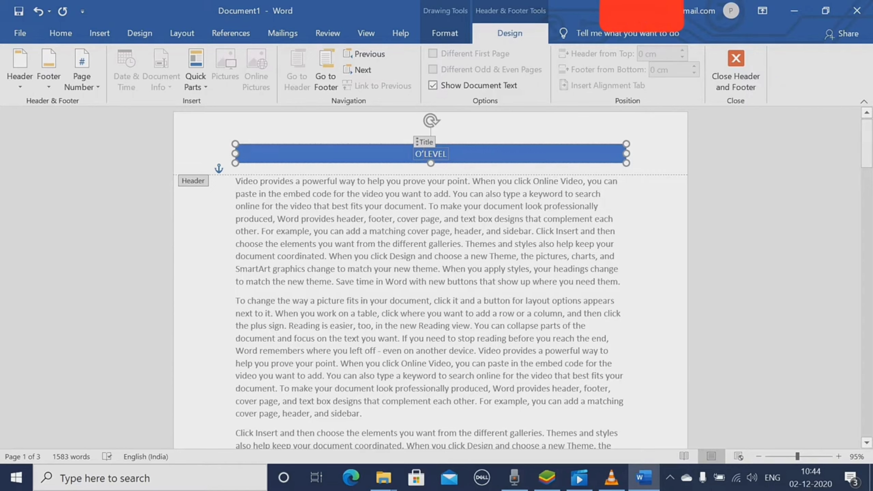
Look through the document's pages to check the header banner on each of them.
scroll(430, 276, down, 15)
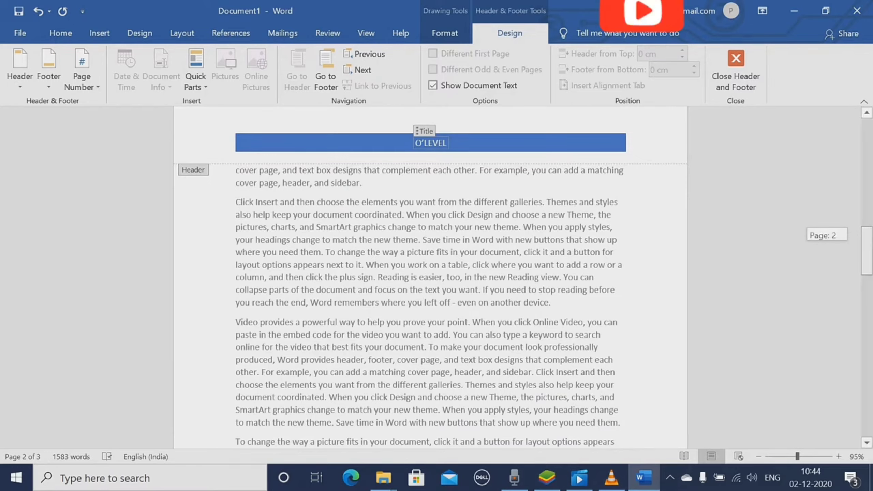
scroll(430, 275, down, 7)
scroll(431, 275, up, 3)
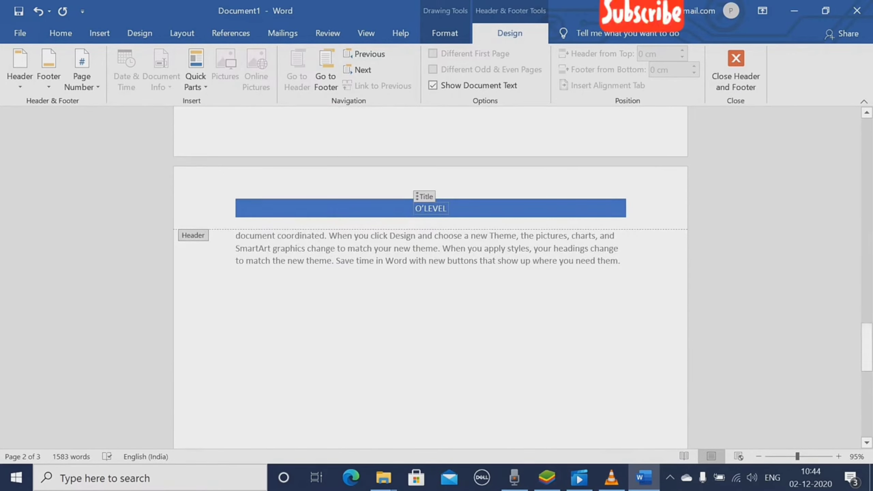
scroll(430, 275, down, 5)
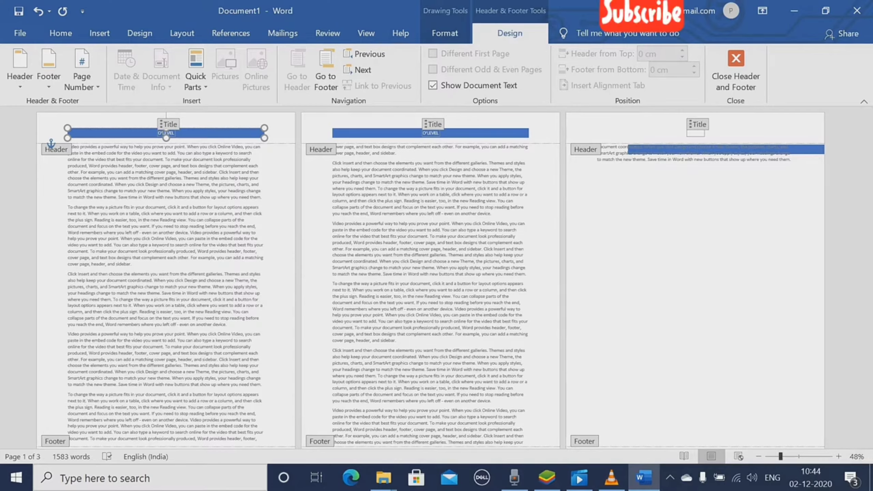
scroll(432, 278, up, 8)
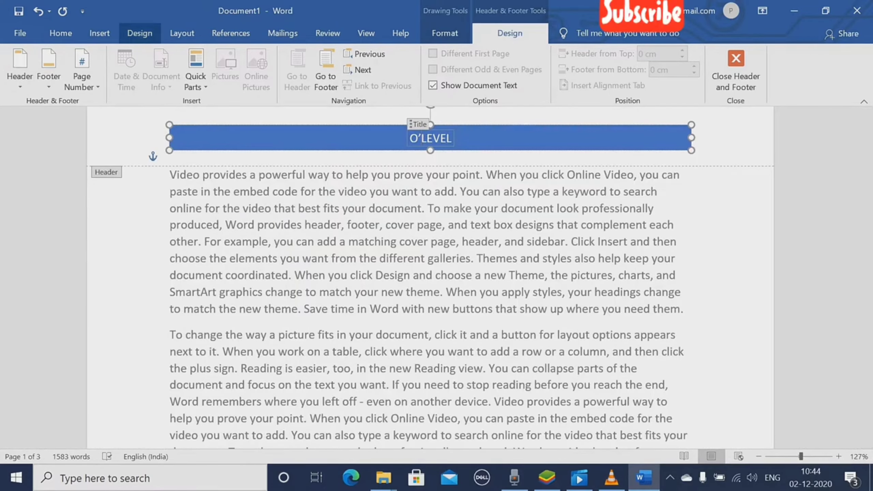
Try the Integral built-in footer and undo its insertion.
click(100, 33)
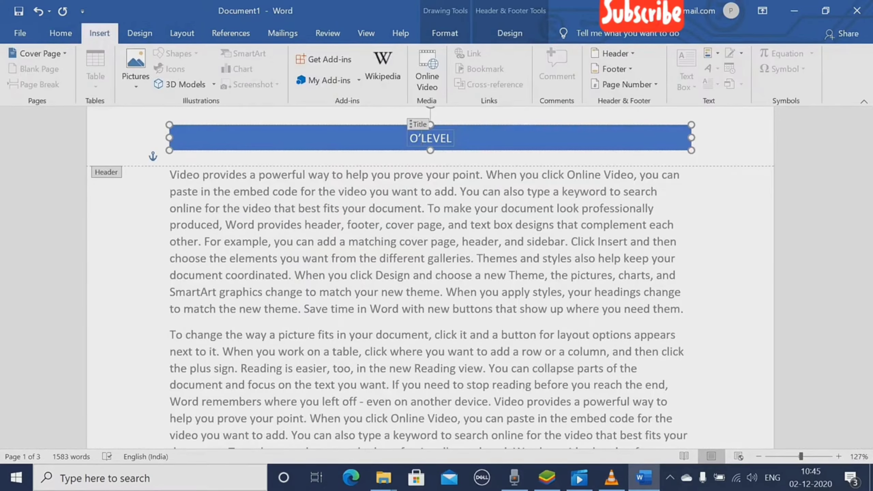
click(614, 69)
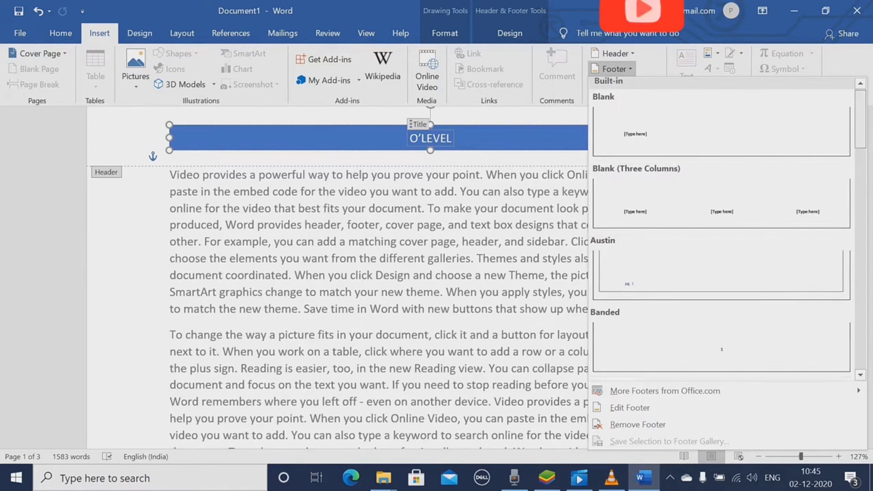
scroll(722, 227, down, 5)
scroll(723, 227, down, 2)
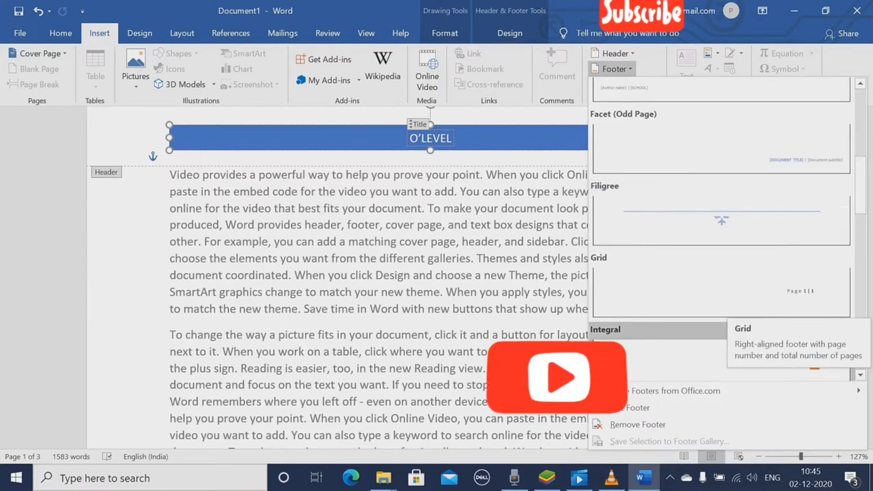
click(720, 351)
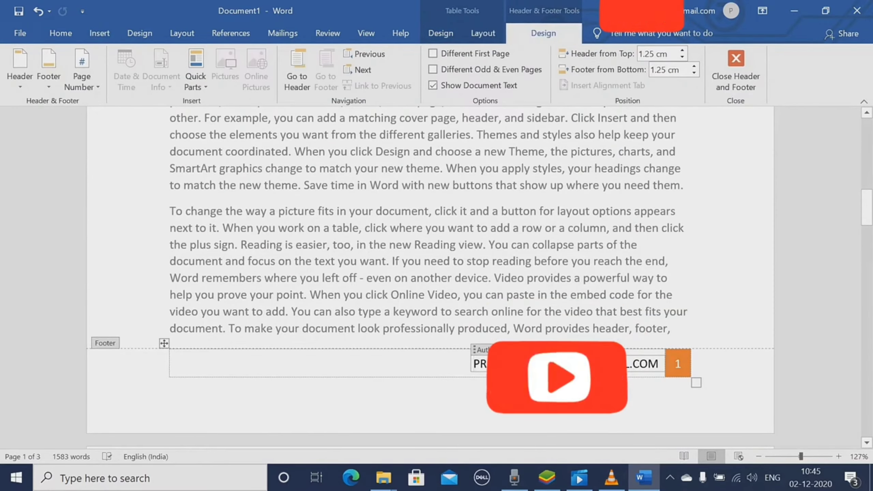
click(297, 71)
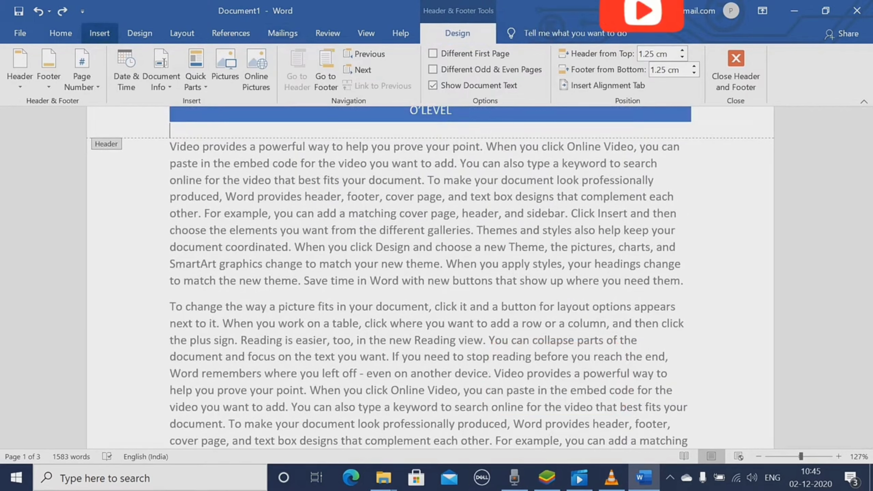
Insert the Blank built-in footer and replace its placeholder with the text Classes, followed by a new line.
click(99, 33)
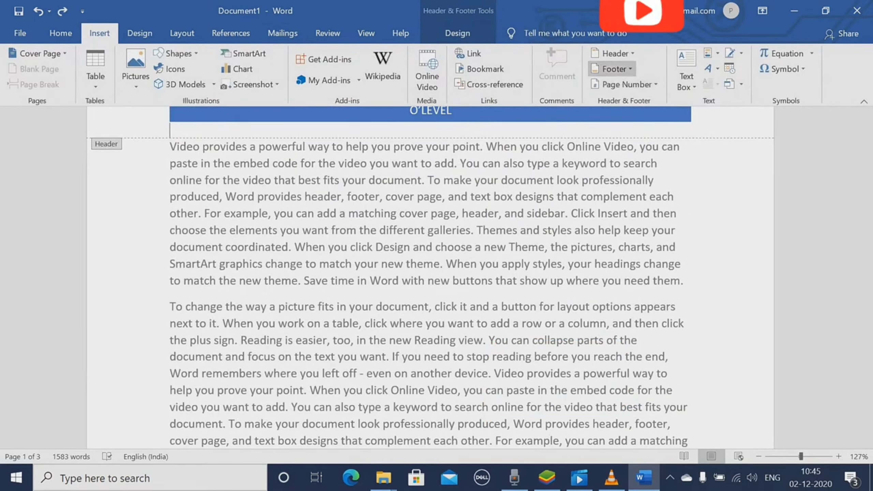
click(614, 69)
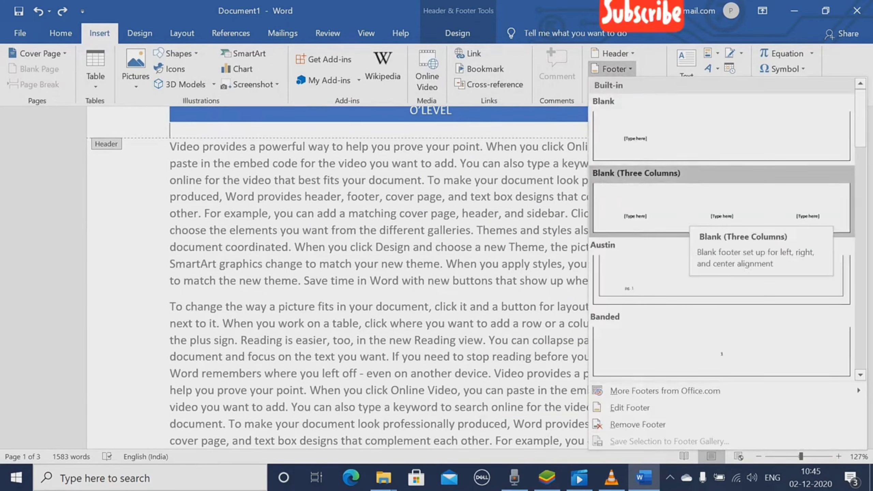
click(695, 141)
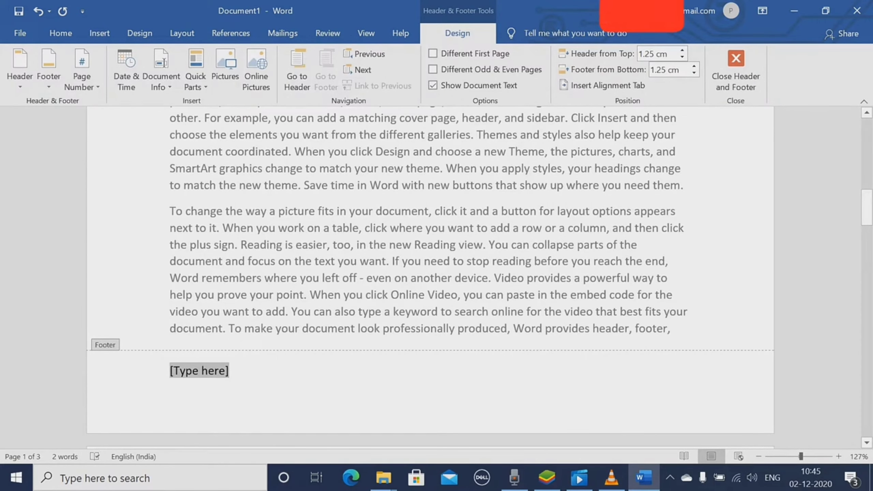
text(X)
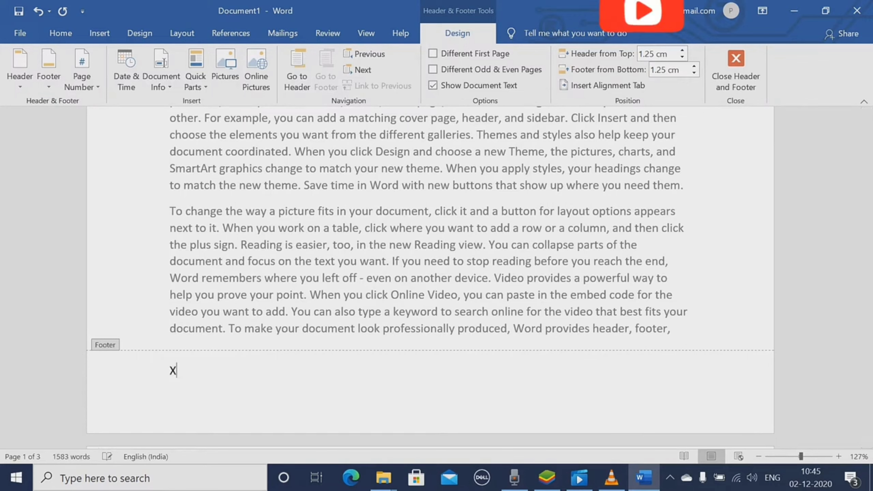
key(BackSpace)
text(Classes)
key(Return)
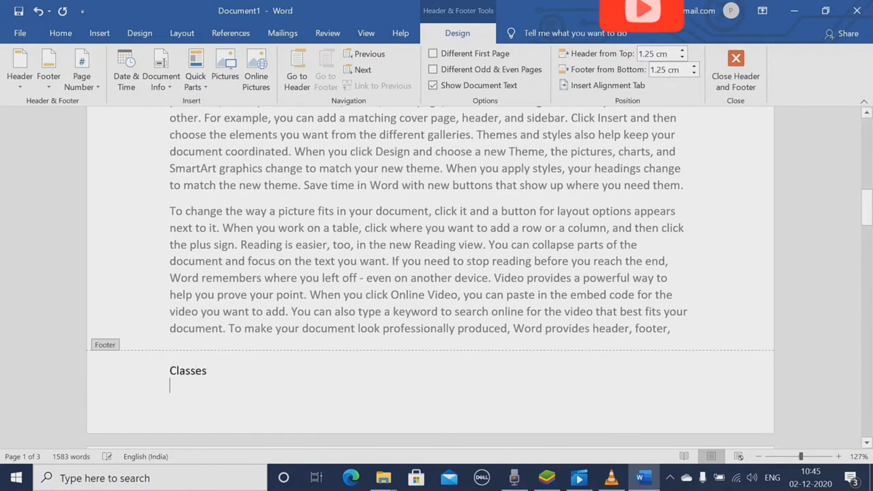
Insert the Plain Number 3 page number at the bottom of the page and check the footer on each page.
drag(867, 207, 867, 137)
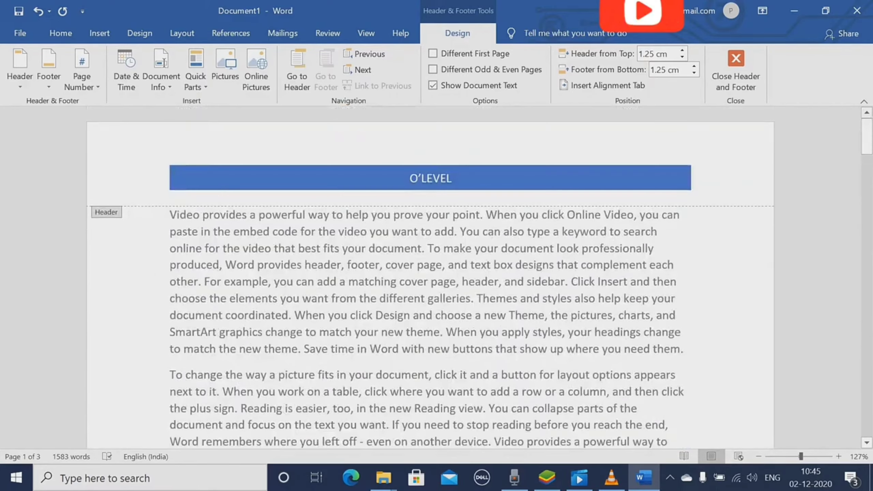
drag(801, 456, 792, 457)
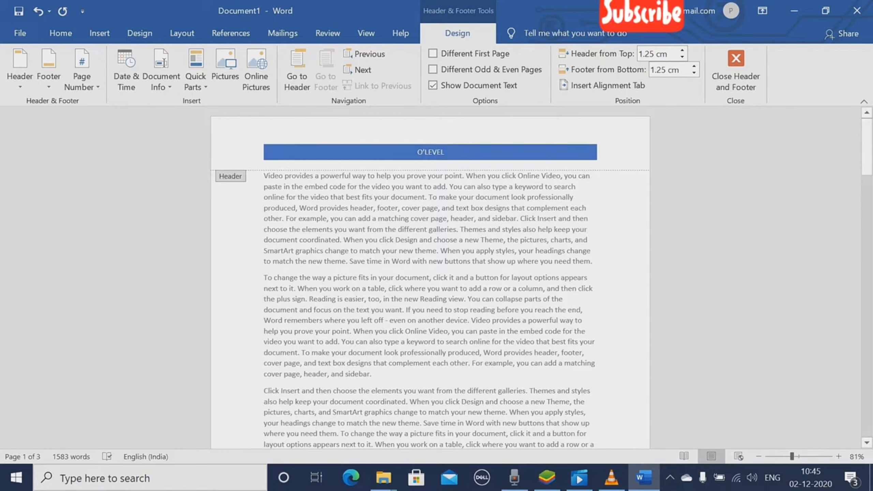
click(99, 33)
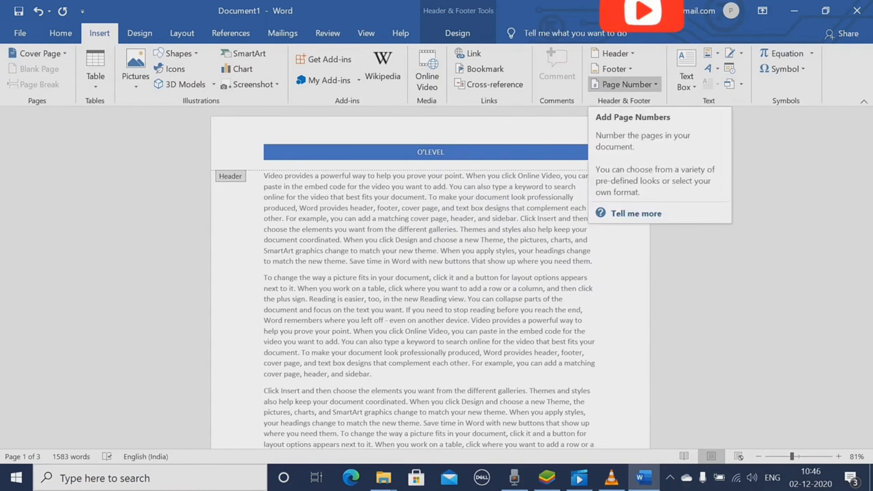
click(626, 84)
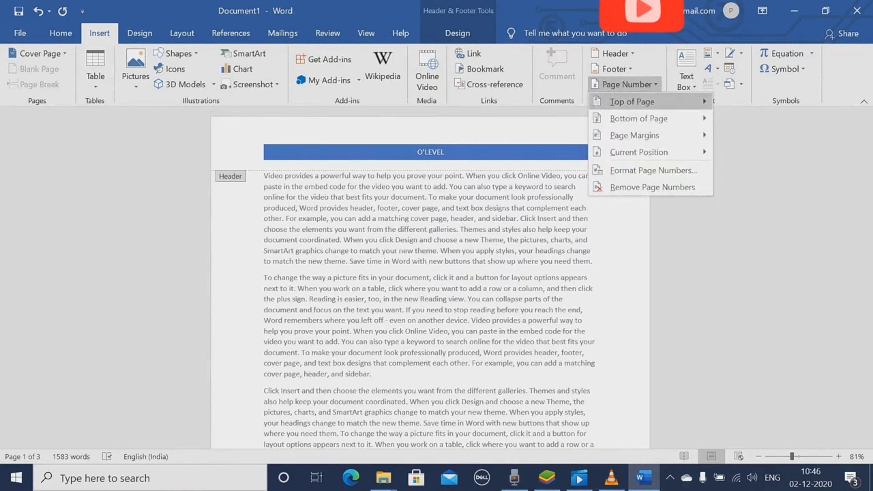
mouse_move(633, 102)
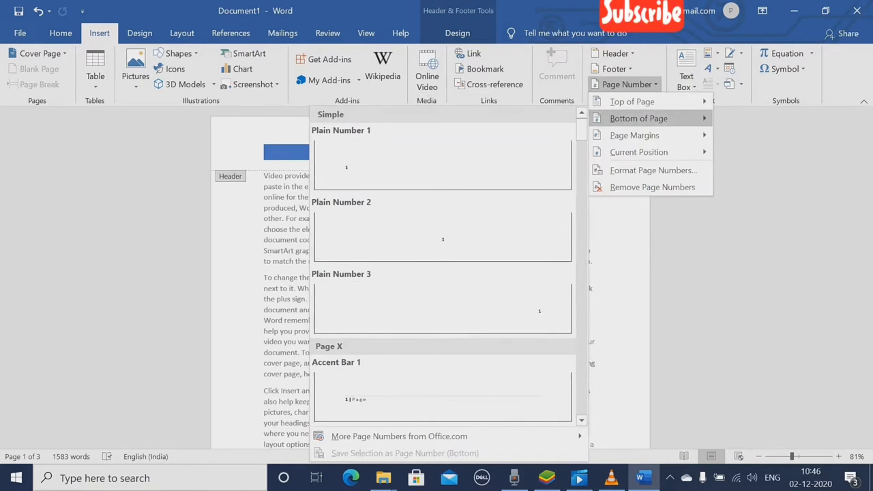
mouse_move(639, 119)
mouse_move(635, 135)
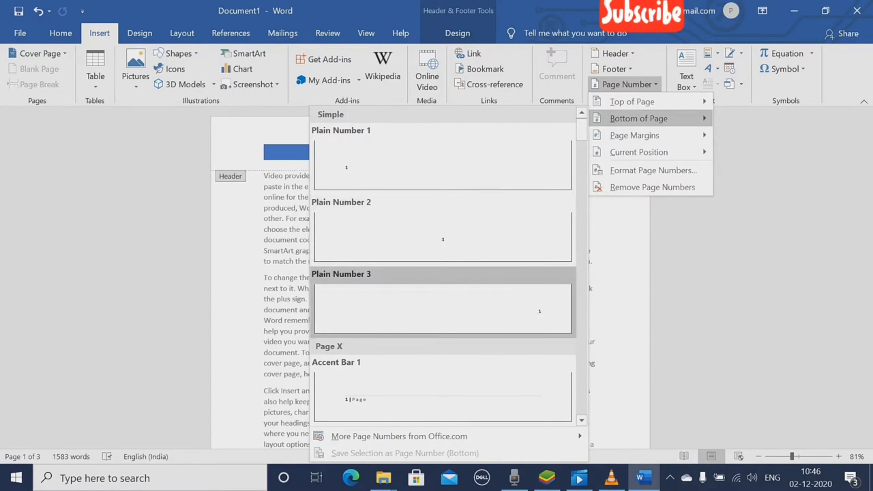
click(443, 302)
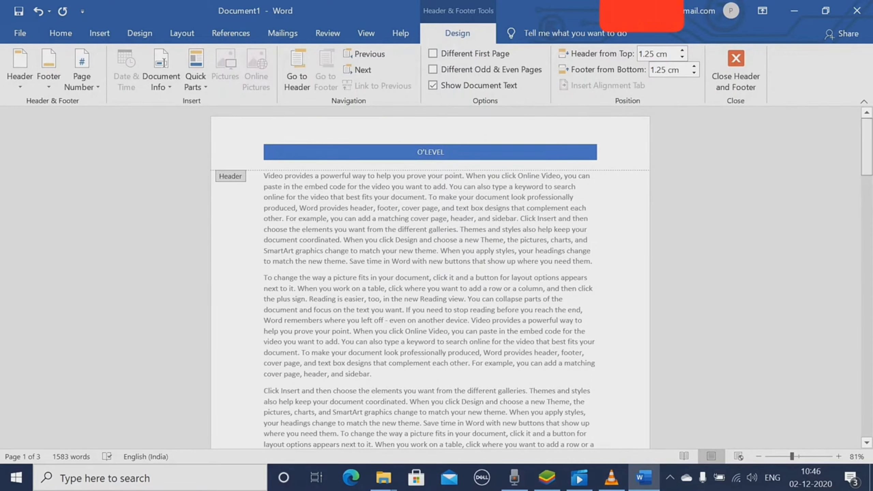
scroll(429, 278, down, 5)
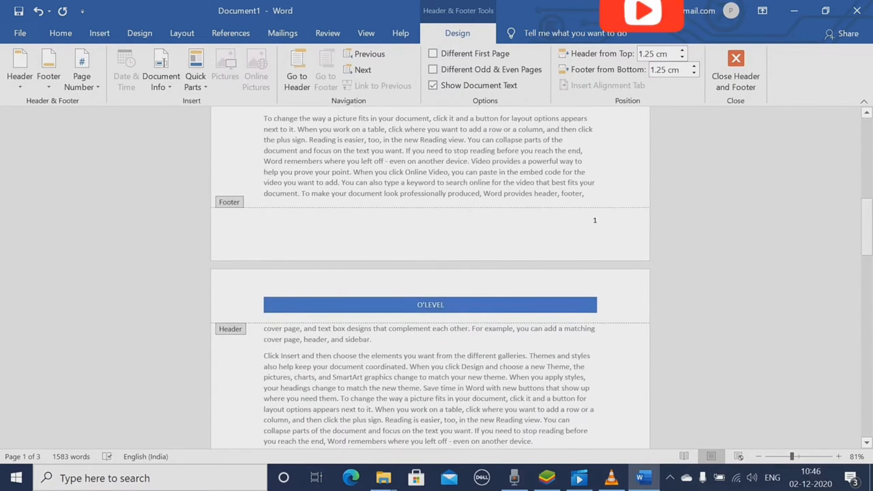
drag(867, 220, 866, 314)
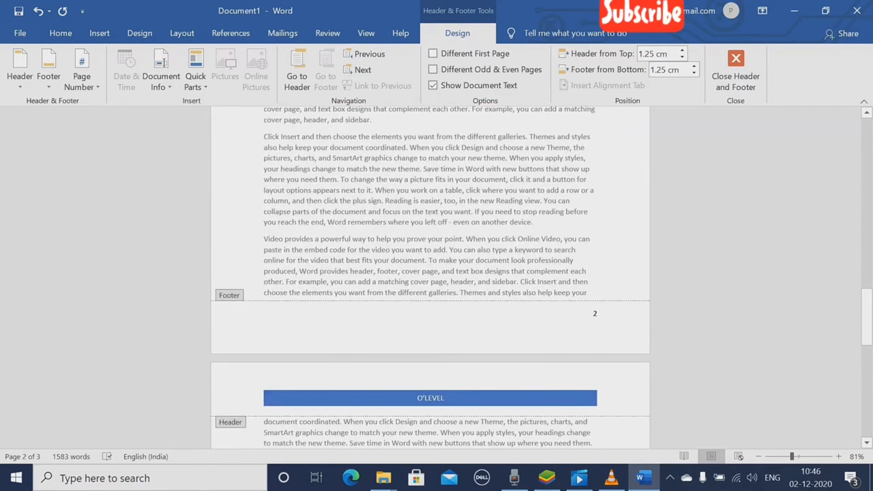
drag(867, 314, 866, 408)
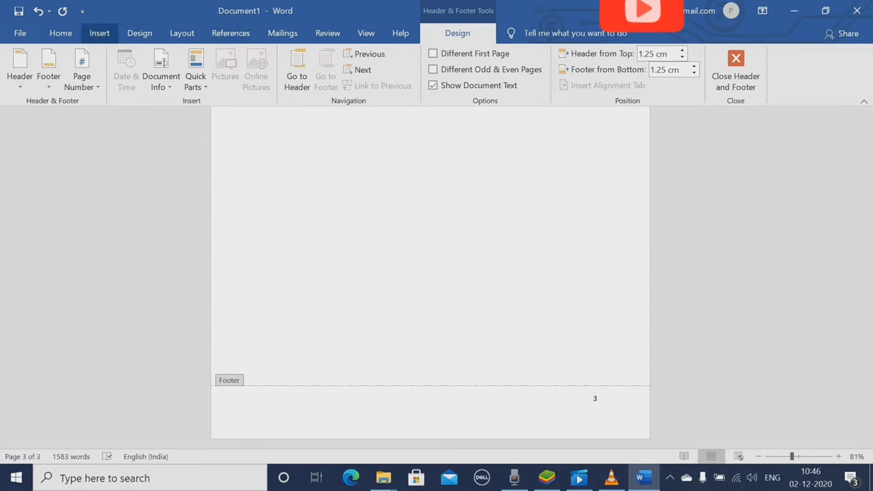
click(99, 33)
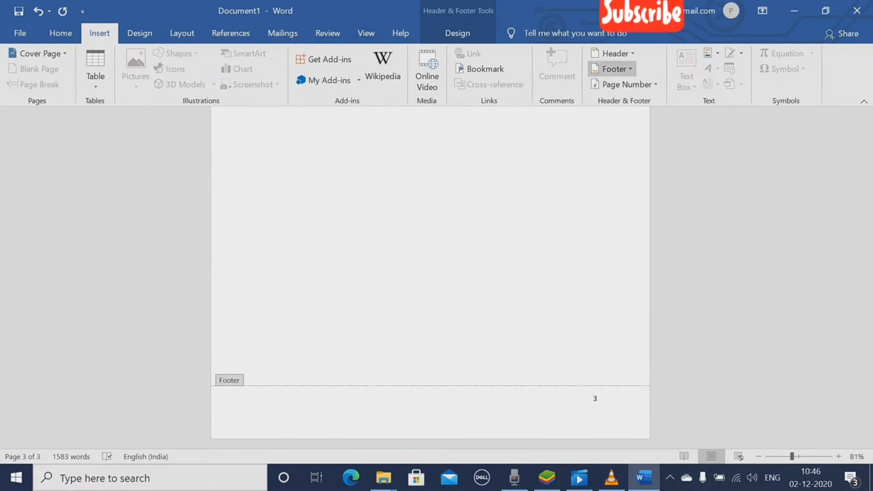
click(614, 68)
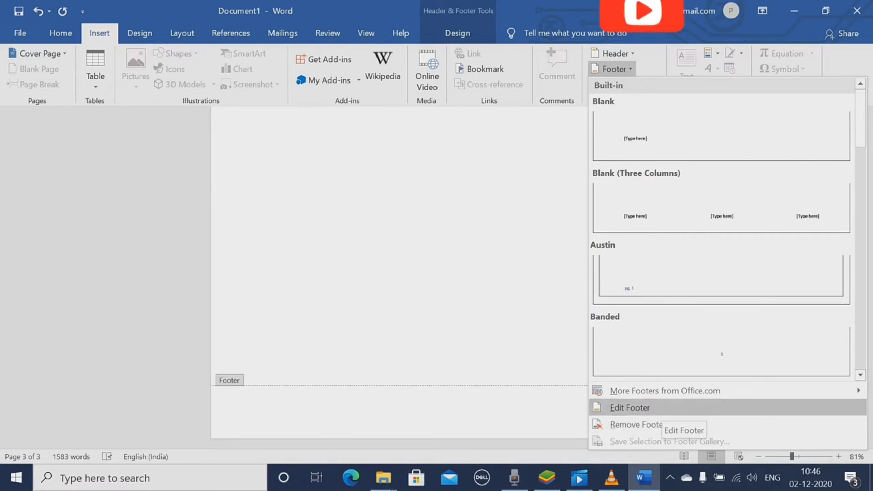
mouse_move(666, 391)
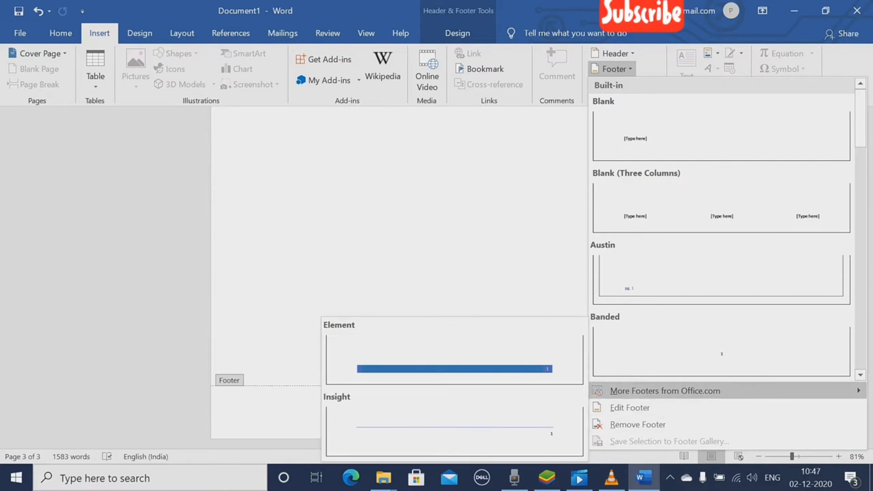
key(Escape)
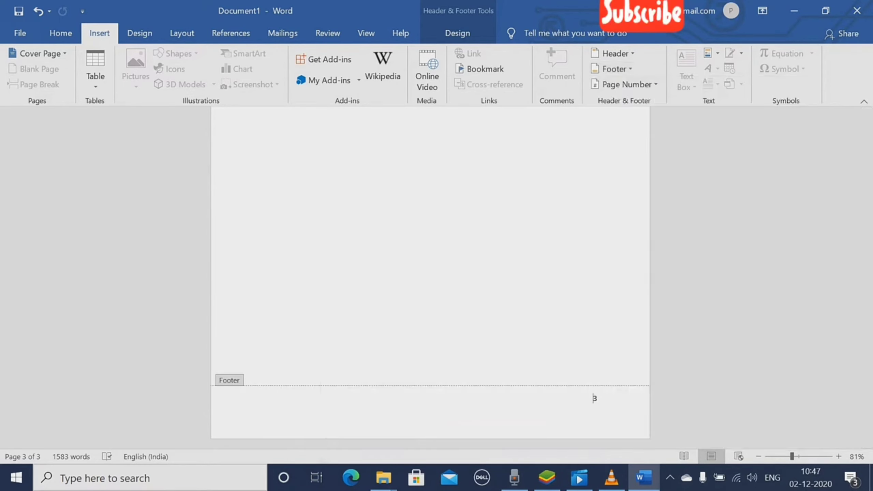
Insert the date in the 2020-12-02 format in front of the footer's page number.
double_click(594, 399)
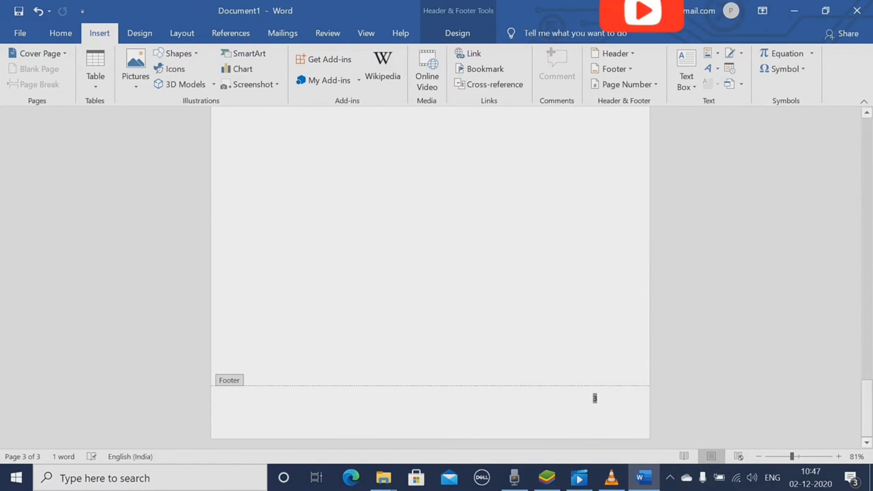
scroll(430, 275, up, 10)
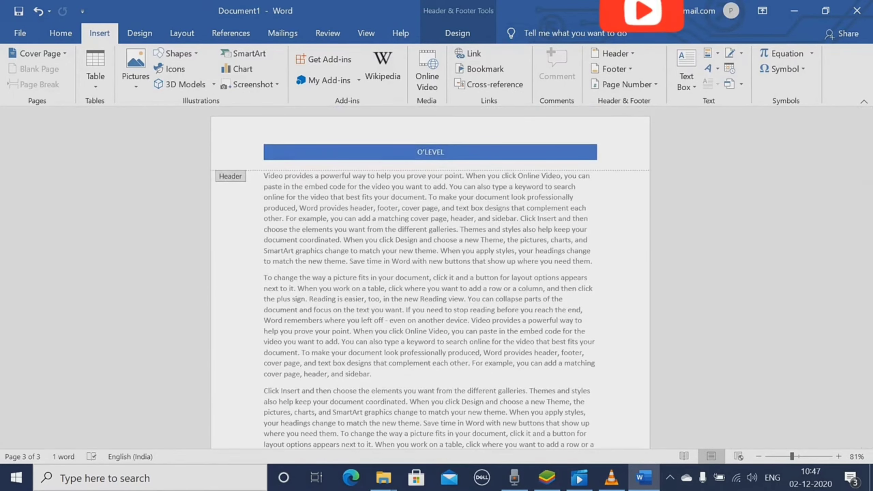
scroll(430, 275, down, 8)
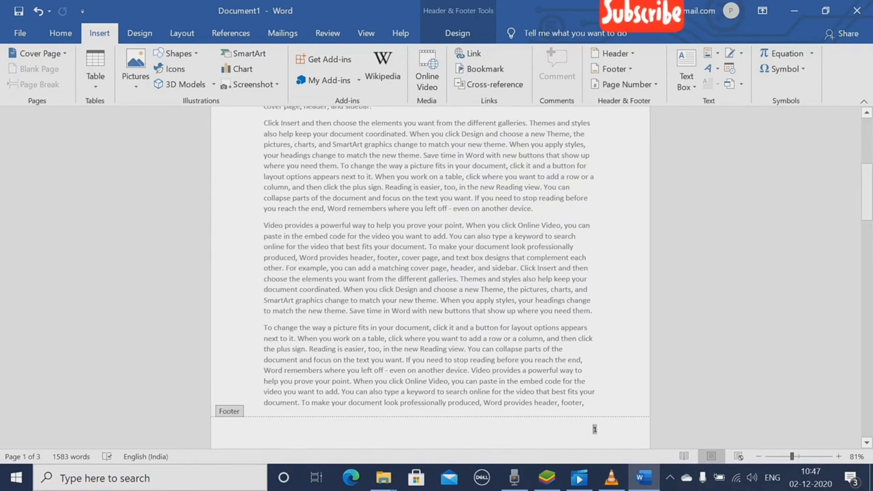
scroll(430, 275, down, 5)
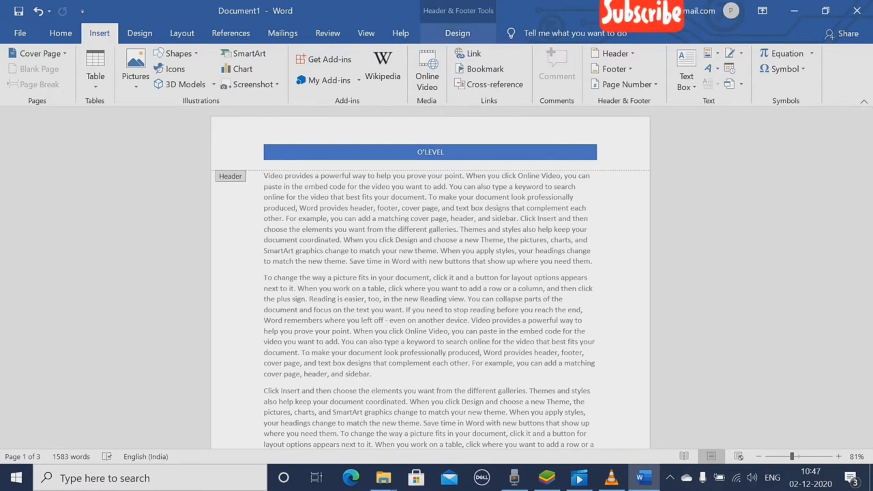
click(457, 33)
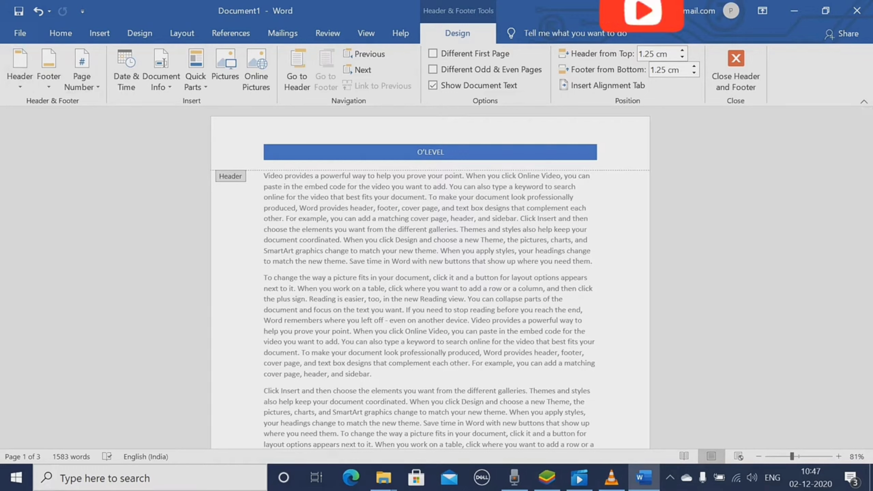
click(19, 69)
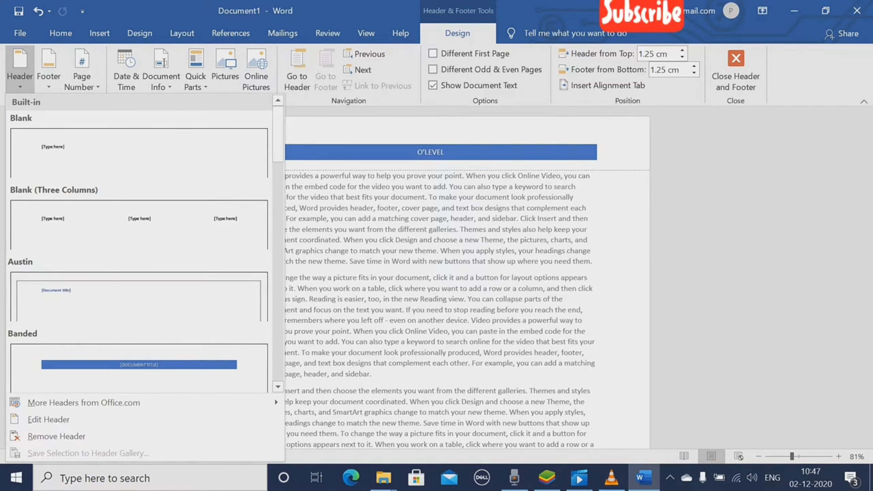
click(49, 69)
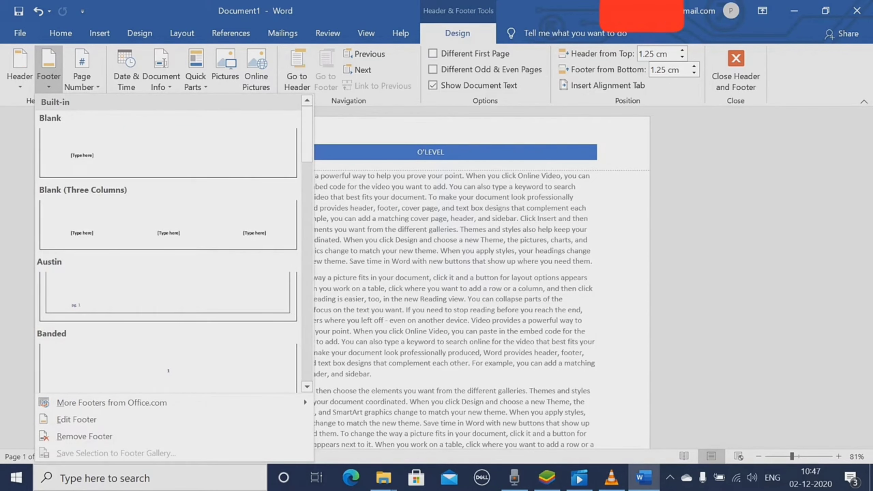
click(82, 73)
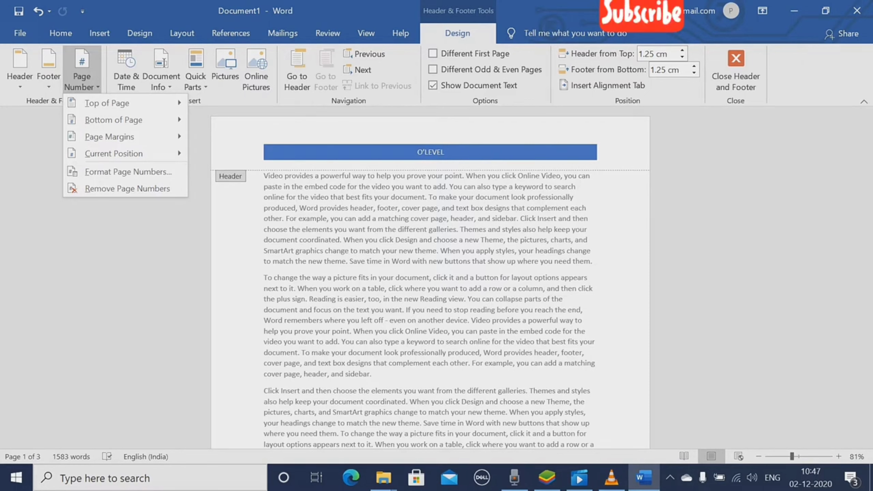
click(126, 70)
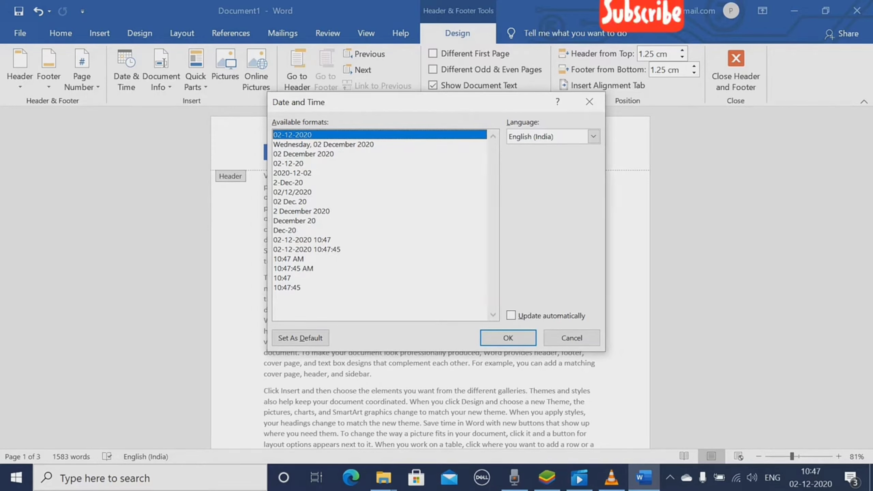
click(293, 173)
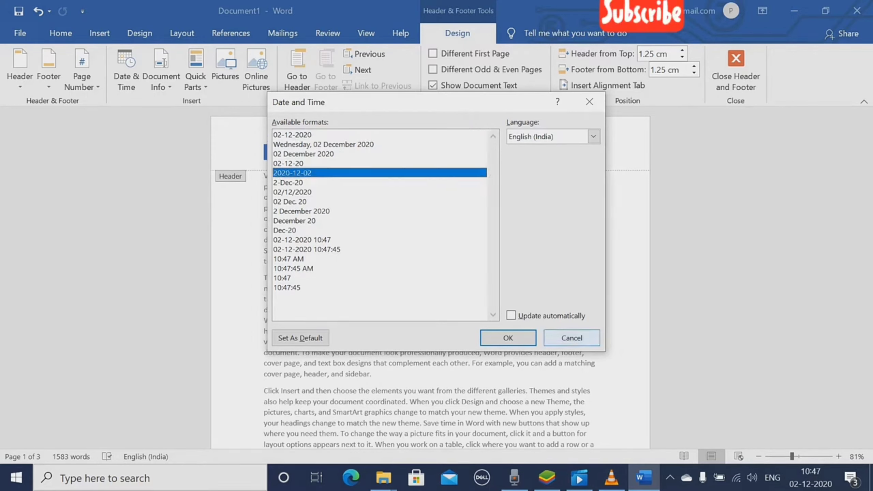
click(509, 338)
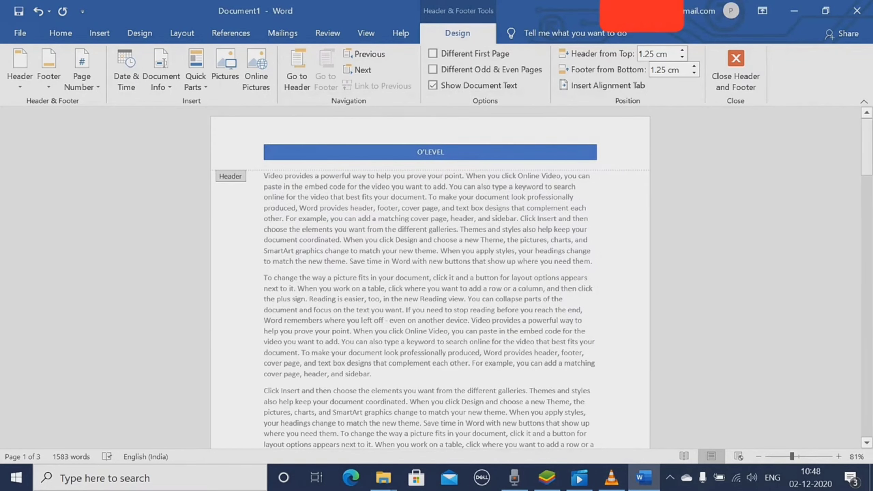
drag(867, 155, 867, 240)
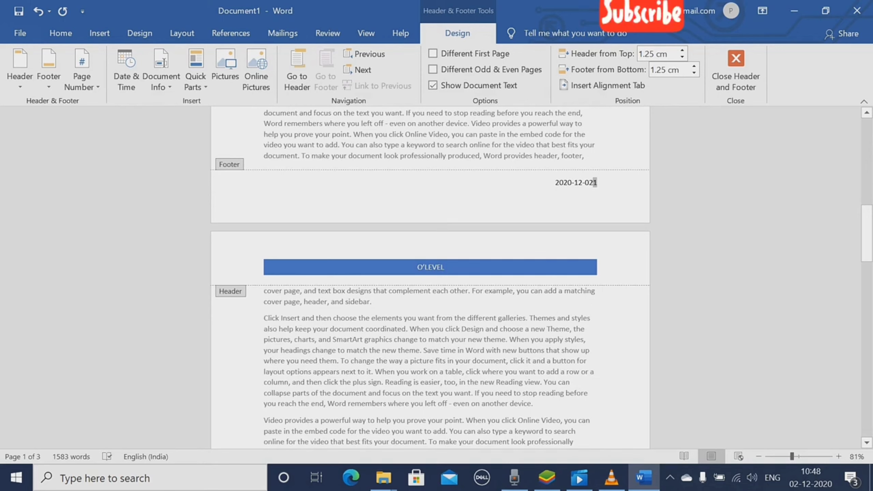
Insert the date in the Wednesday, 02 December 2020 format in front of the footer's page number.
click(127, 69)
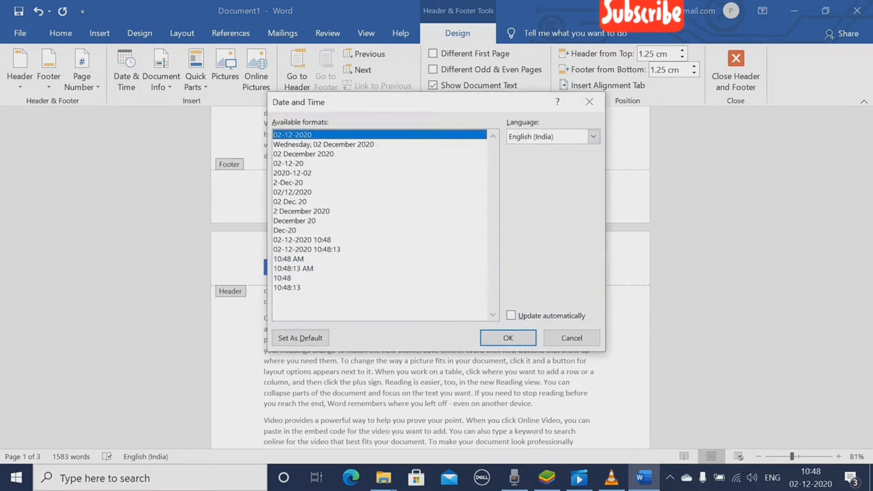
click(324, 144)
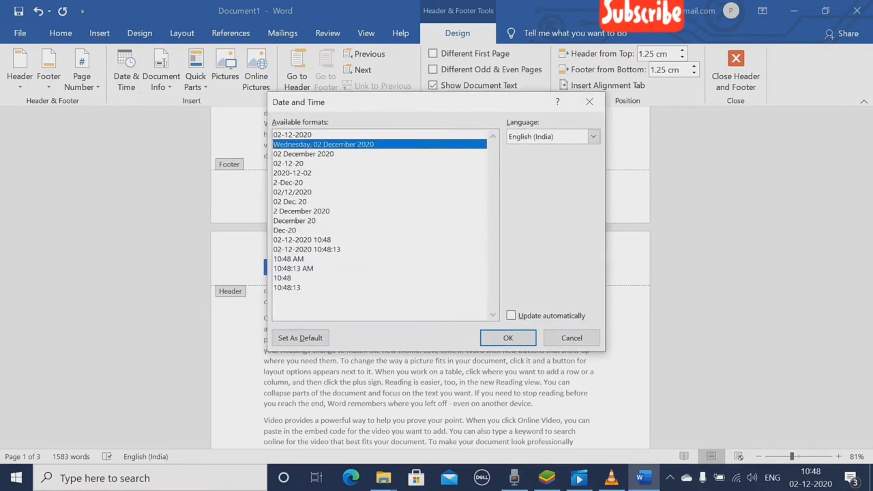
click(509, 337)
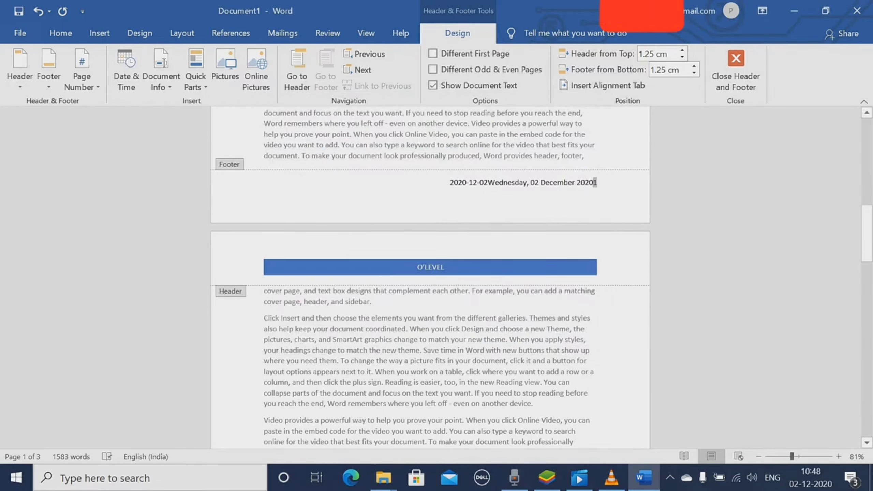
Delete the 2020-12-02 date from the footer and put a space between the remaining date and the page number.
click(488, 182)
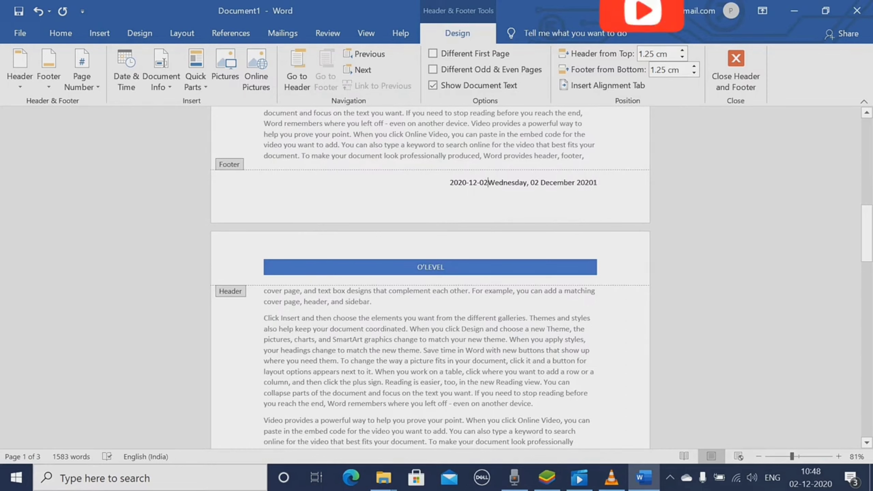
key(BackSpace)
key(BackSpace)
key(BackSpace)
key(BackSpace)
key(BackSpace)
key(BackSpace)
key(BackSpace)
key(BackSpace)
key(BackSpace)
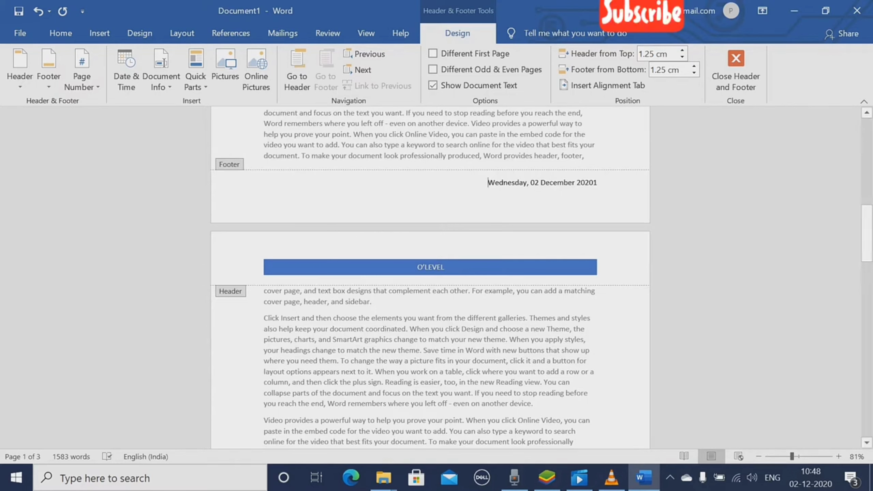
click(594, 183)
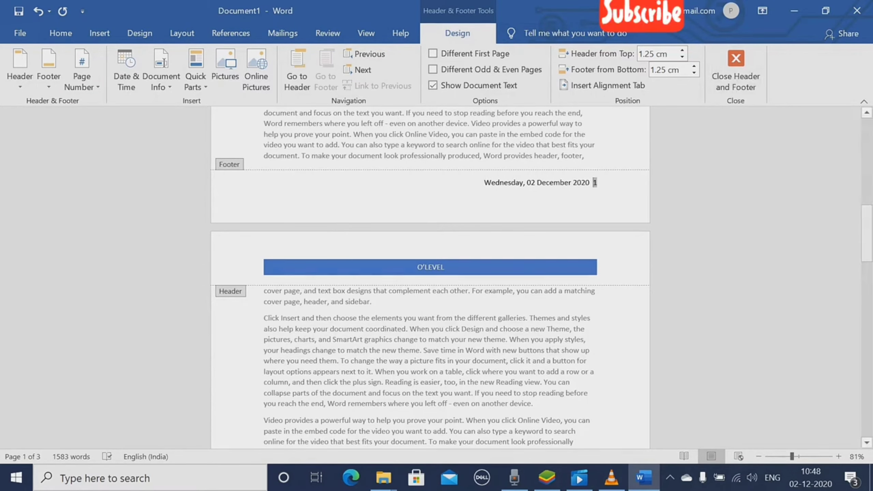
Insert the Author document info before the footer's page number and undo the insertion.
drag(867, 233, 867, 147)
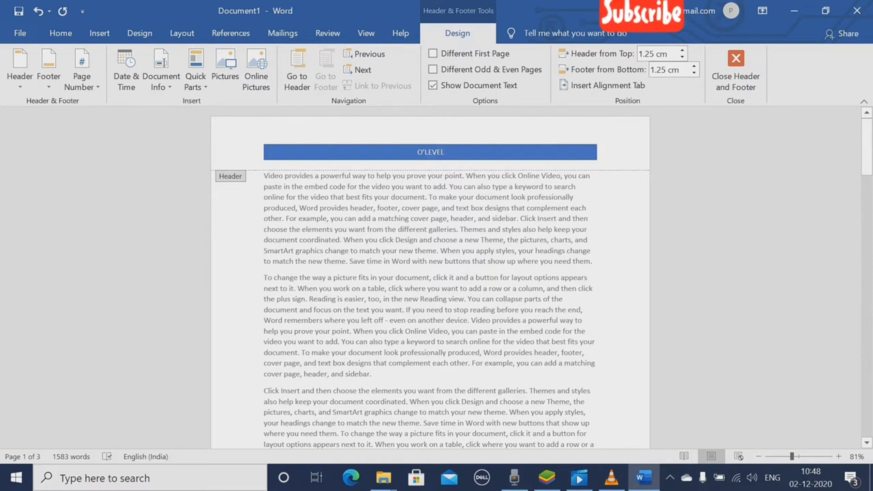
click(161, 81)
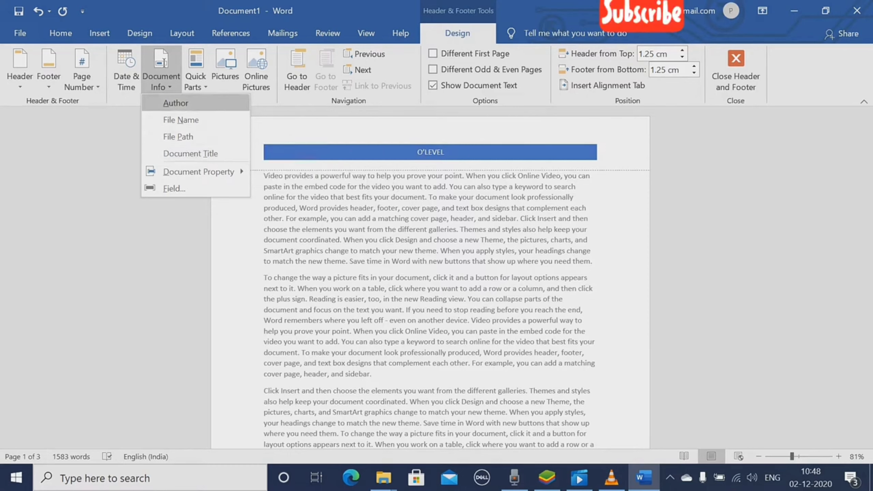
mouse_move(199, 172)
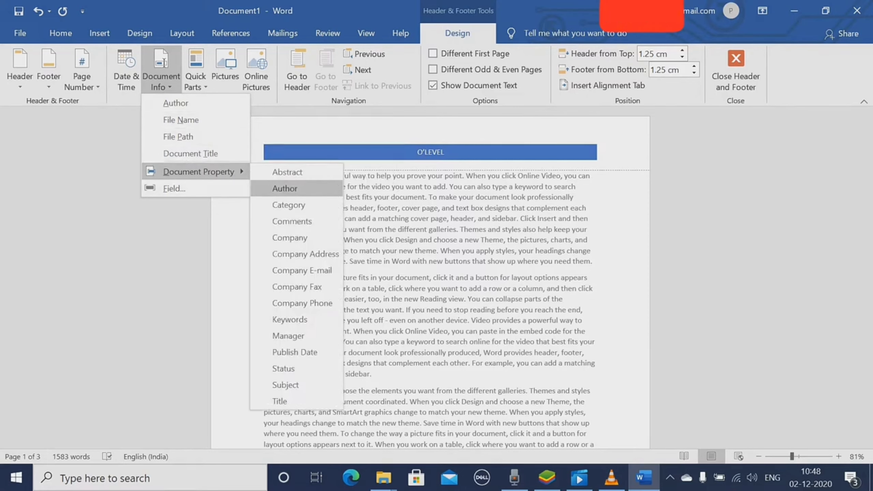
click(175, 103)
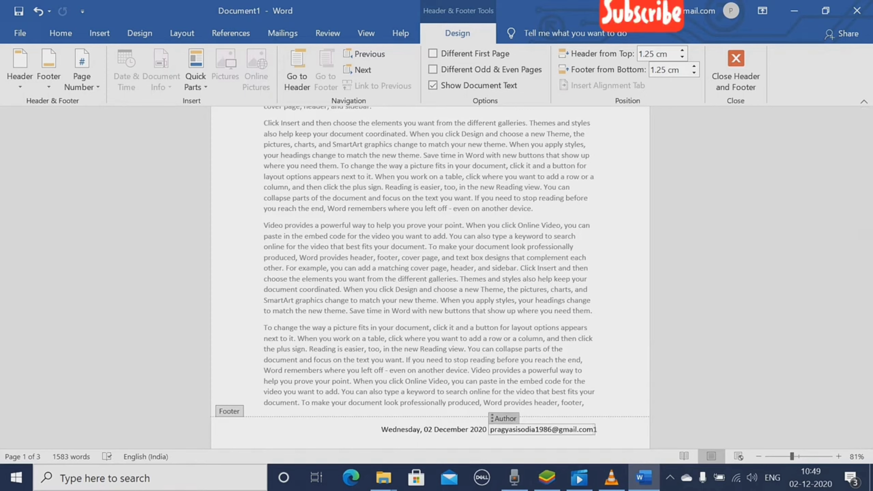
key(ctrl+z)
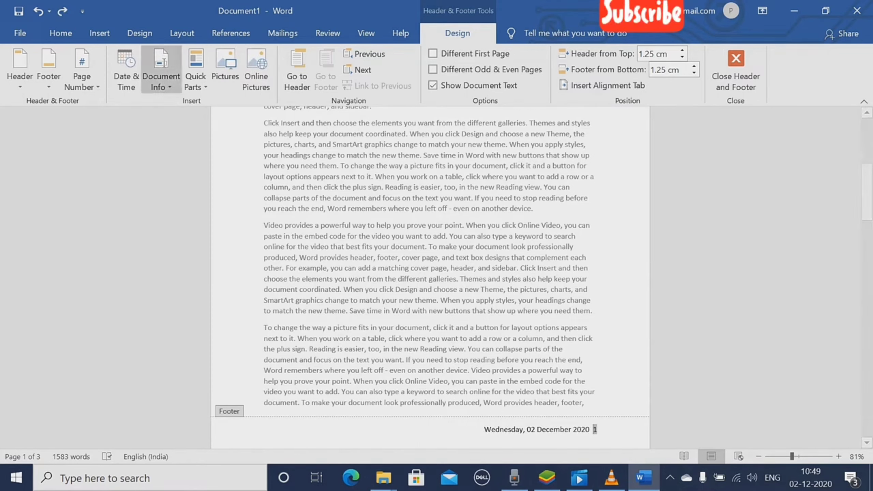
Insert the document's file path between the date and the page number in the footer.
click(161, 72)
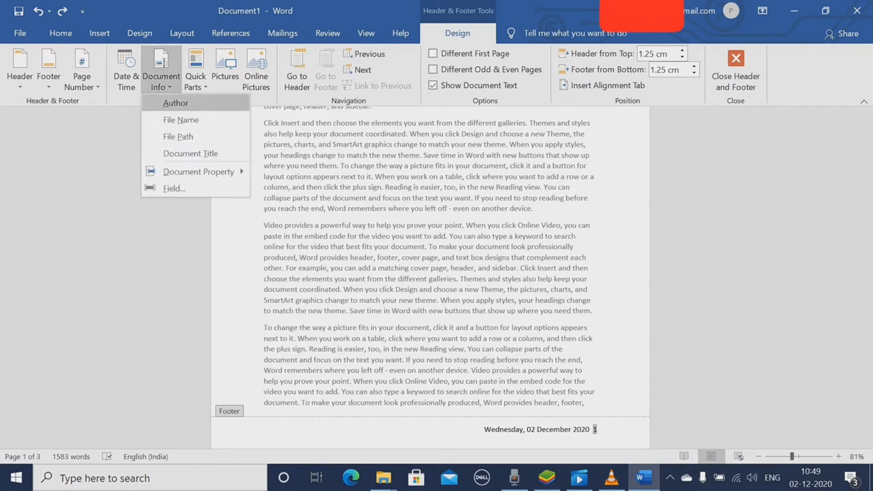
click(178, 136)
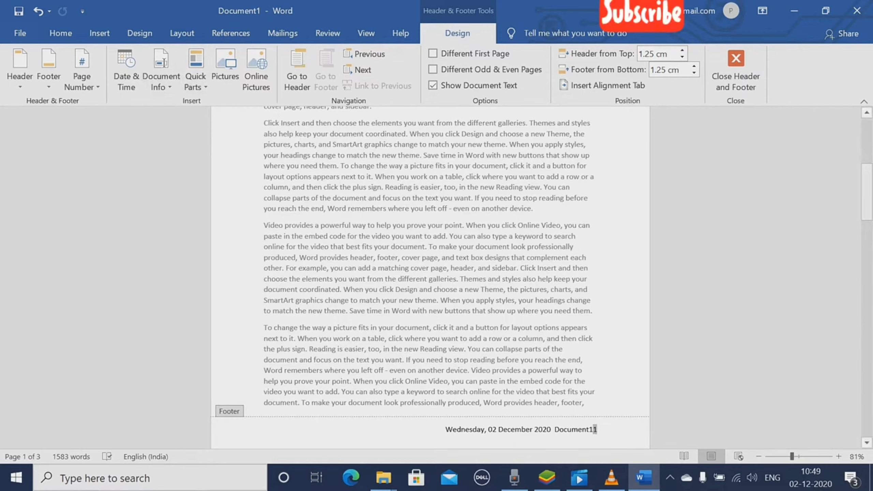
scroll(430, 275, up, 8)
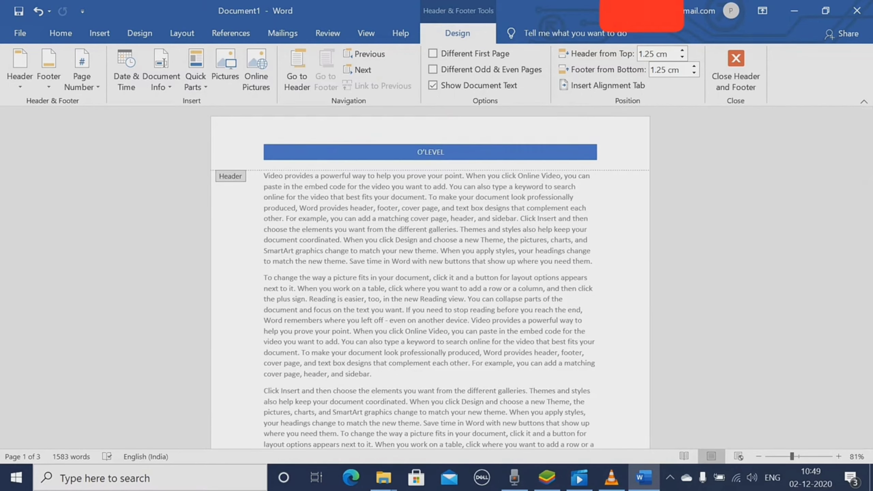
Insert the first picture from the Captures folder before the footer's page number and shrink it.
click(196, 80)
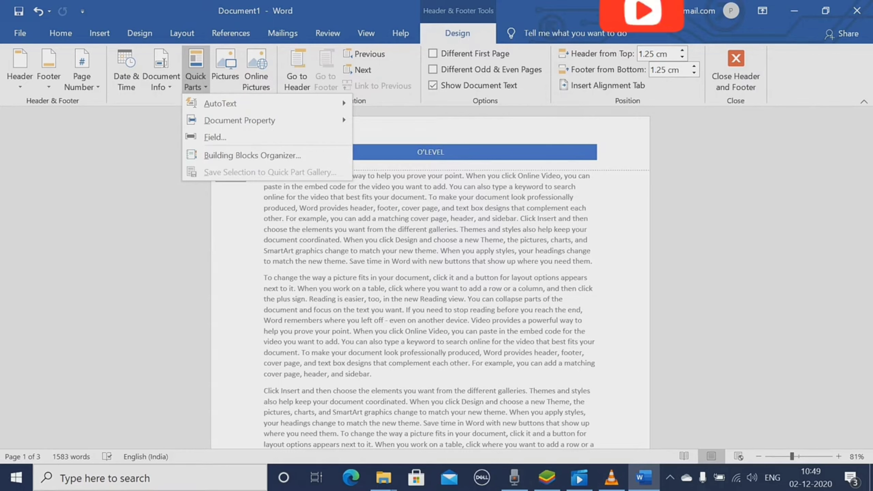
click(226, 68)
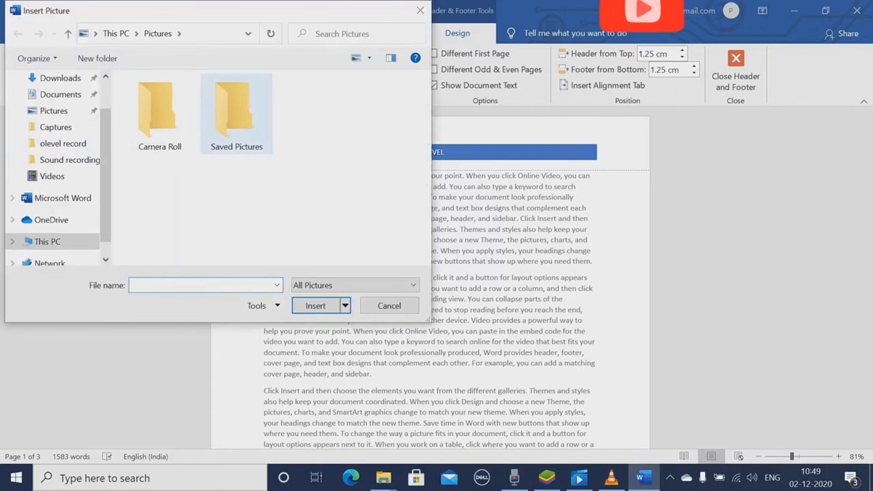
double_click(159, 113)
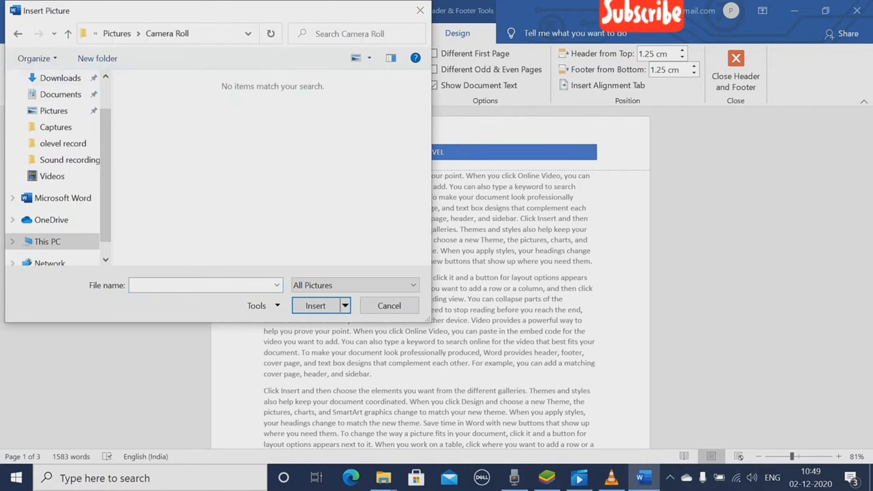
click(18, 34)
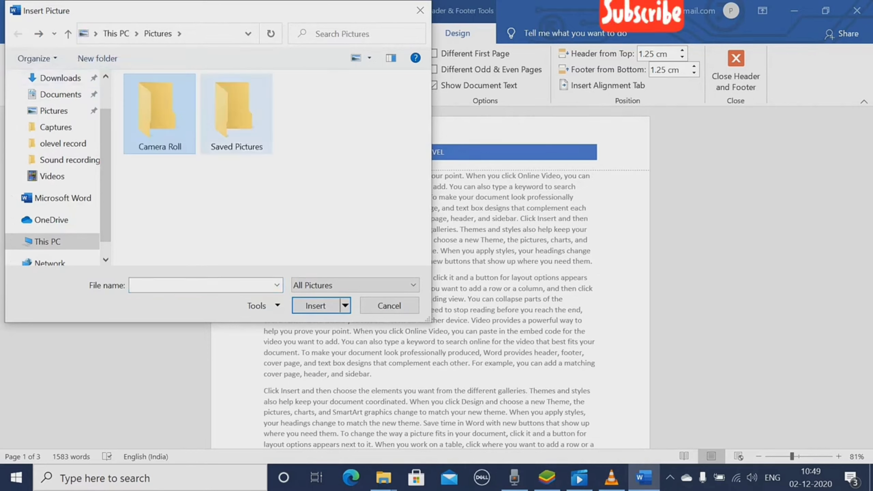
double_click(236, 113)
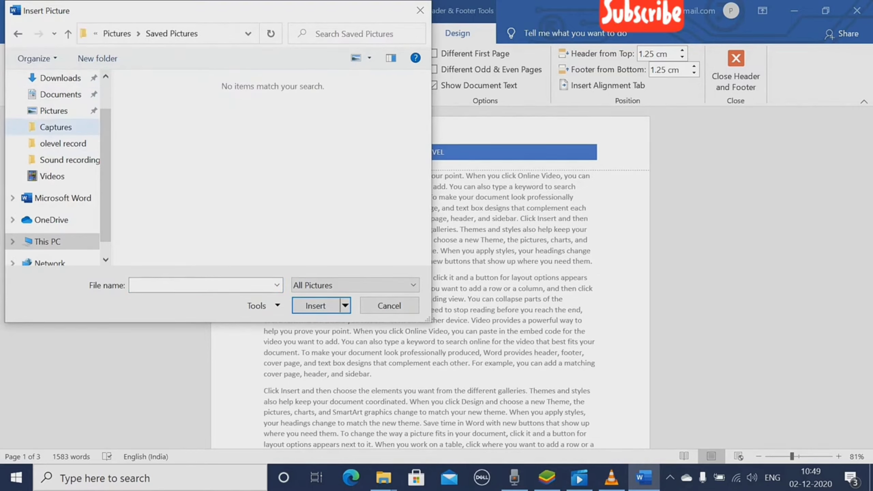
click(55, 127)
double_click(159, 121)
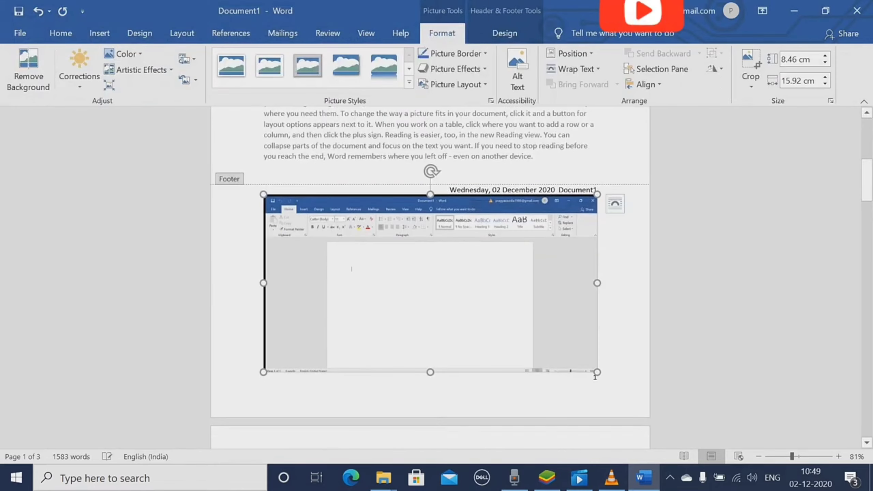
drag(596, 376, 478, 309)
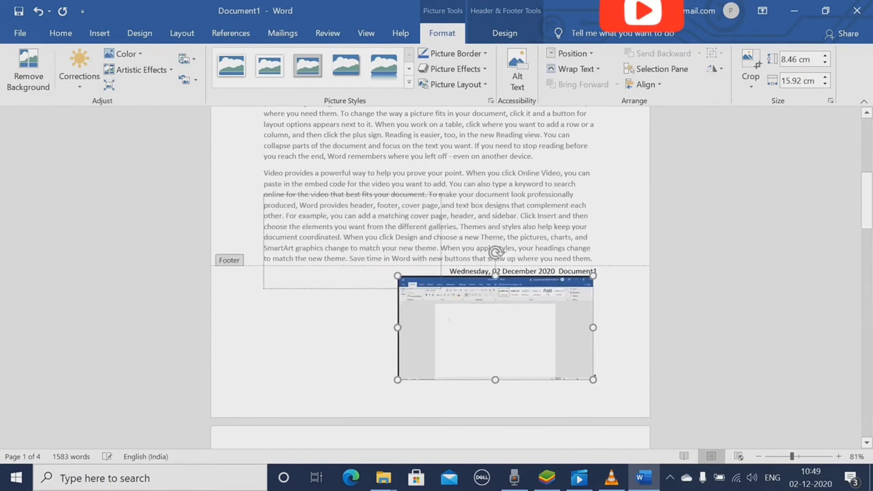
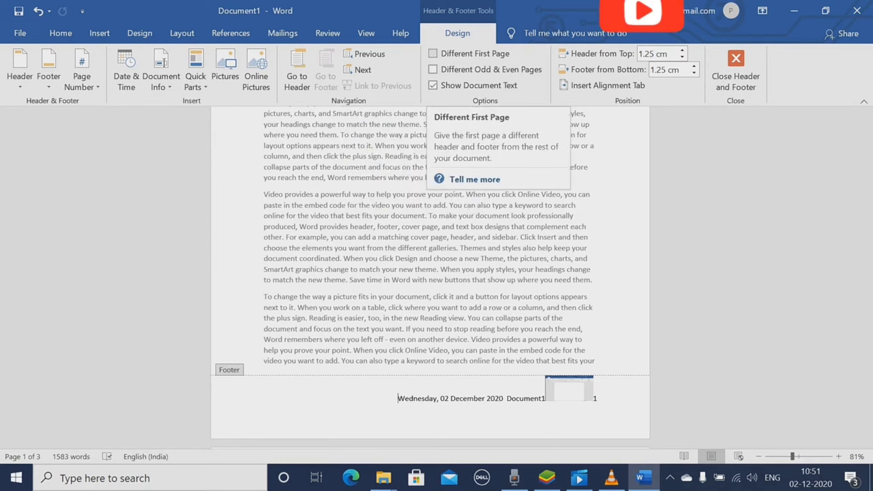
Give the first page a different header and footer, and switch the computer to airplane mode.
click(433, 53)
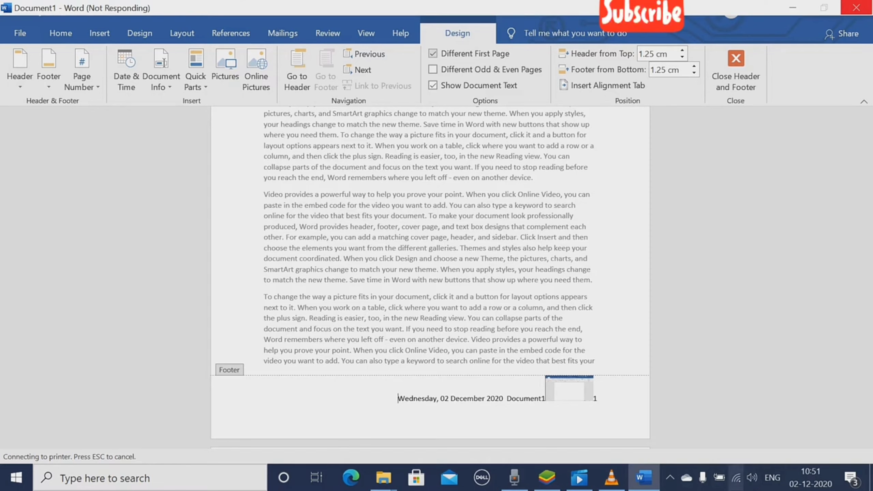
click(736, 477)
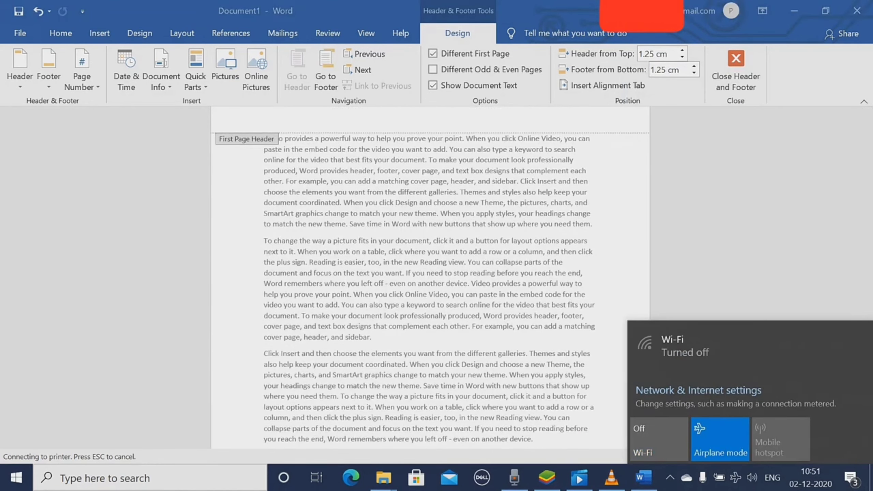
click(264, 112)
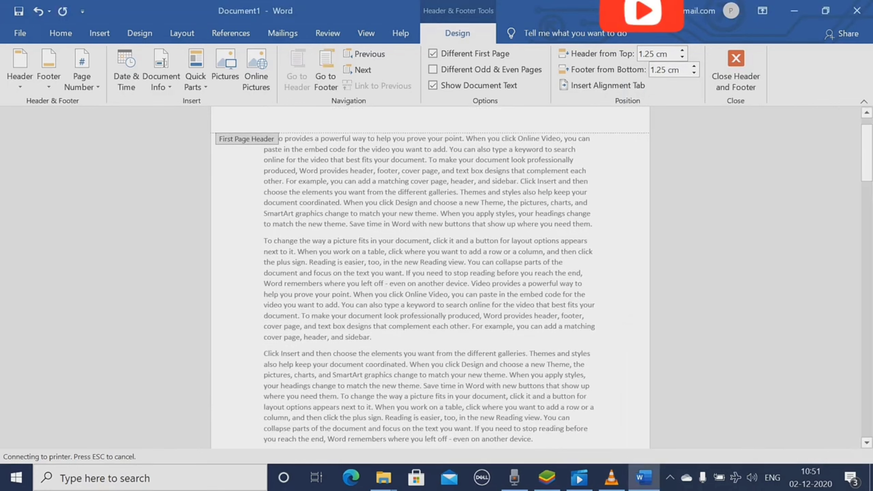
drag(867, 144, 867, 138)
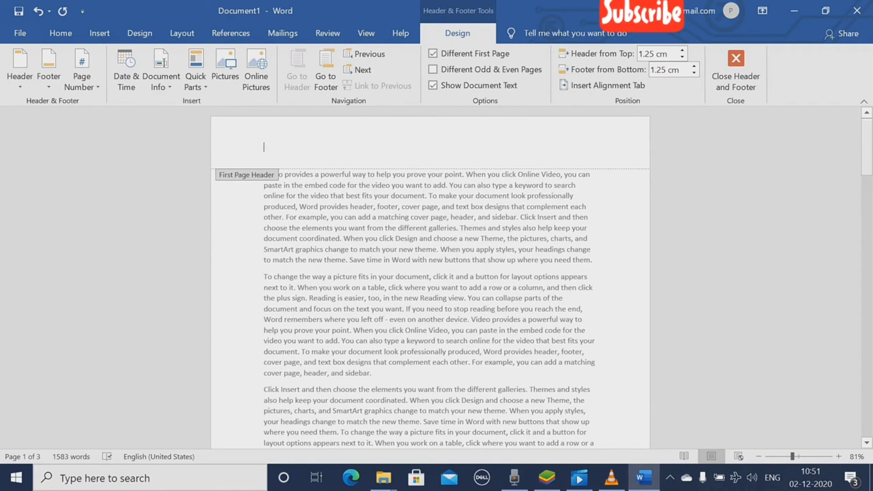
scroll(430, 278, down, 9)
drag(866, 202, 867, 163)
drag(793, 456, 779, 457)
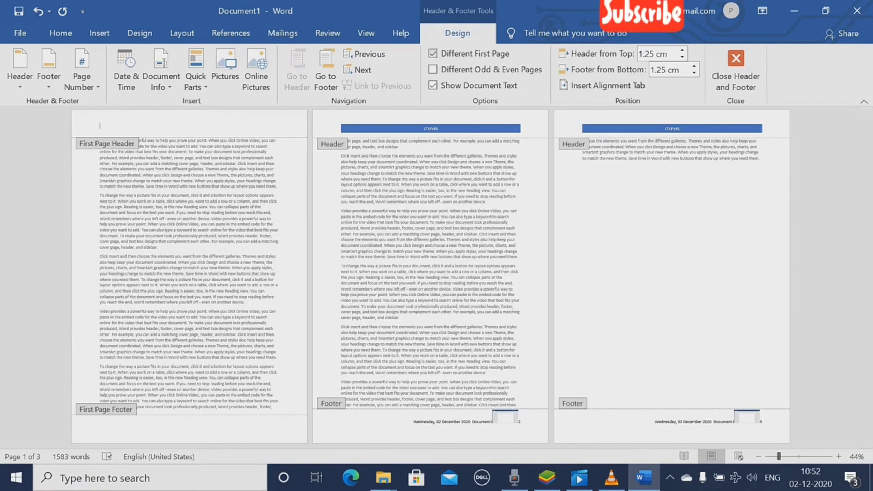
Give odd and even pages different headers and footers, and turn off the different first page option.
click(433, 53)
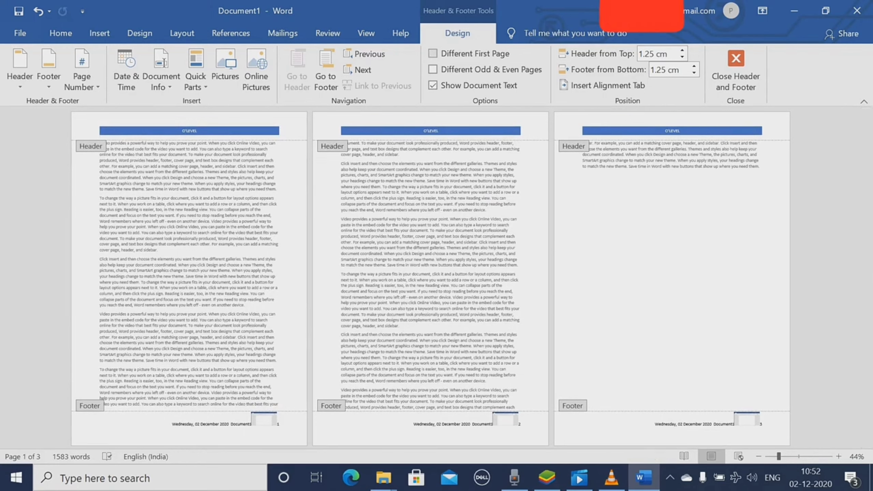
key(ctrl+z)
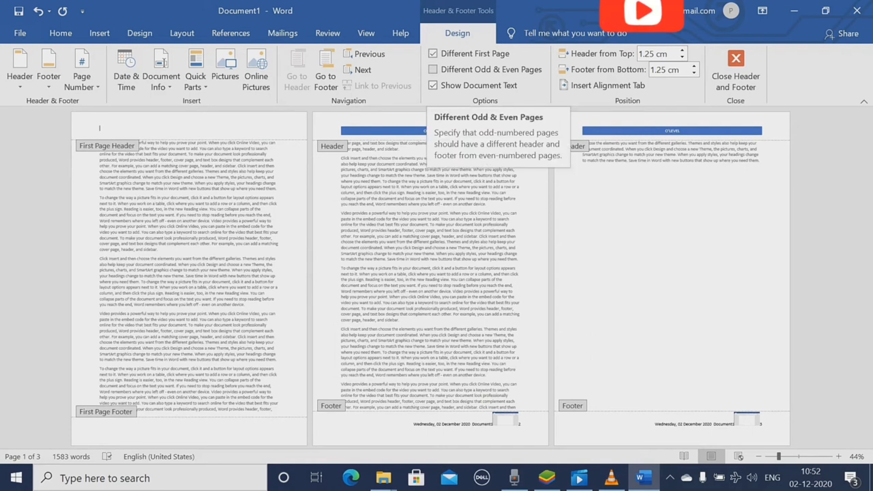
click(474, 70)
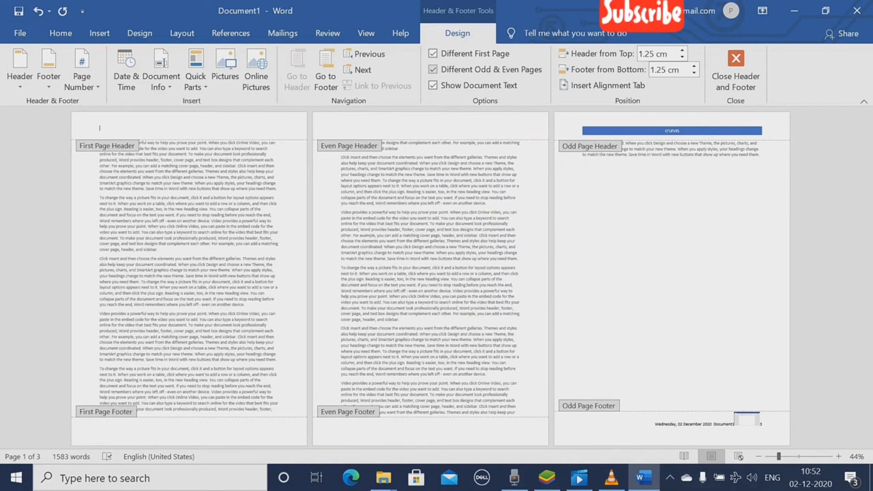
click(474, 53)
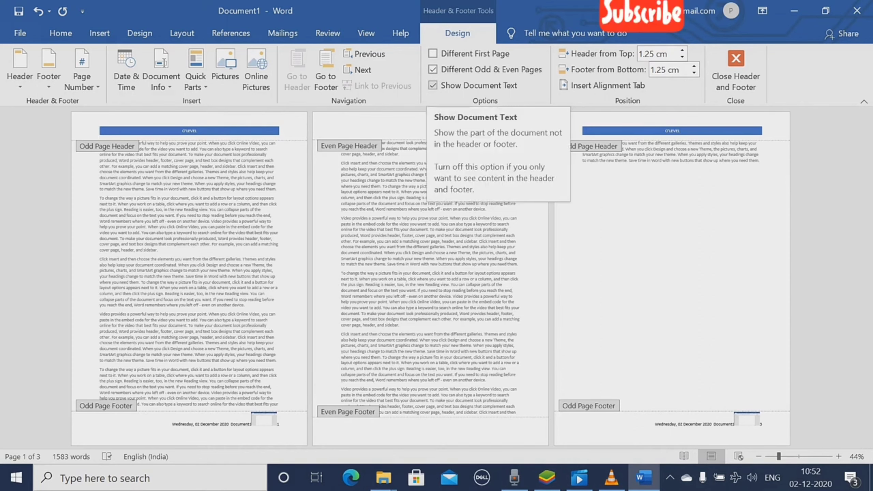
Hide the document text to view only the headers and footers, and show the text again.
click(433, 85)
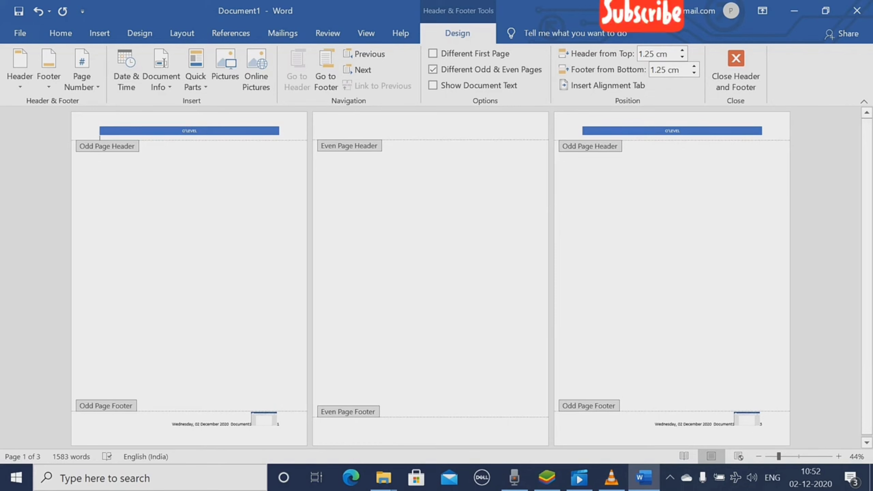
click(433, 84)
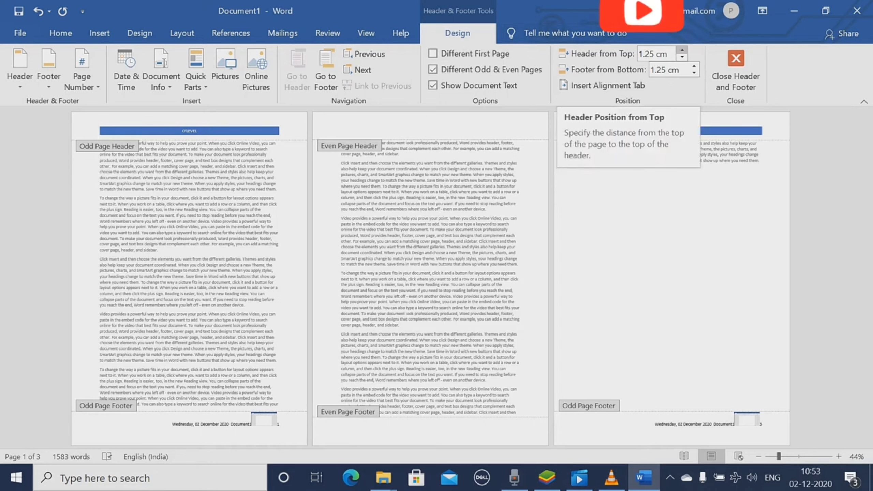
Set the header's distance from the top of the page to 3 cm.
click(682, 50)
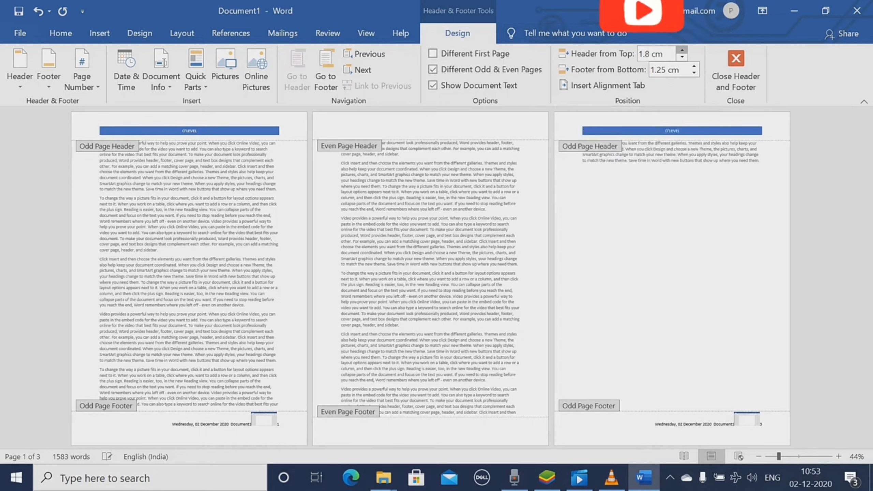
click(682, 50)
click(683, 50)
click(682, 50)
click(682, 50)
click(682, 50)
click(682, 50)
click(682, 50)
click(683, 51)
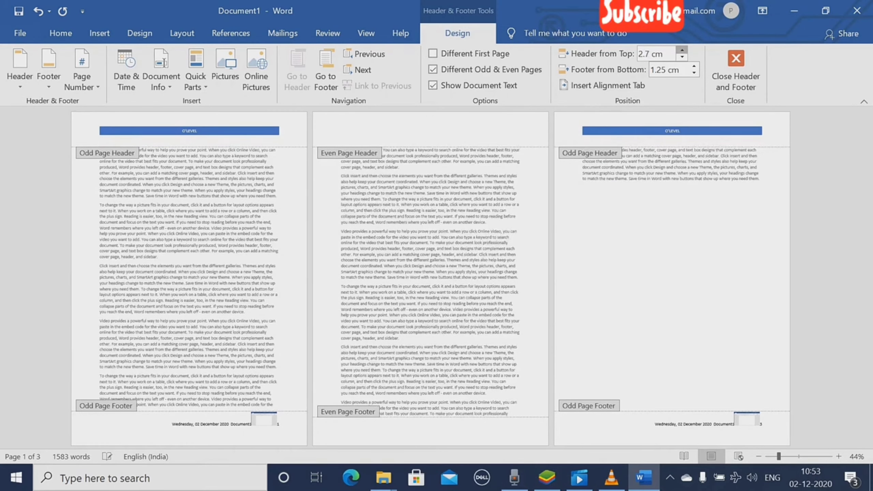
click(682, 50)
click(682, 50)
click(682, 50)
click(682, 50)
click(682, 50)
click(682, 50)
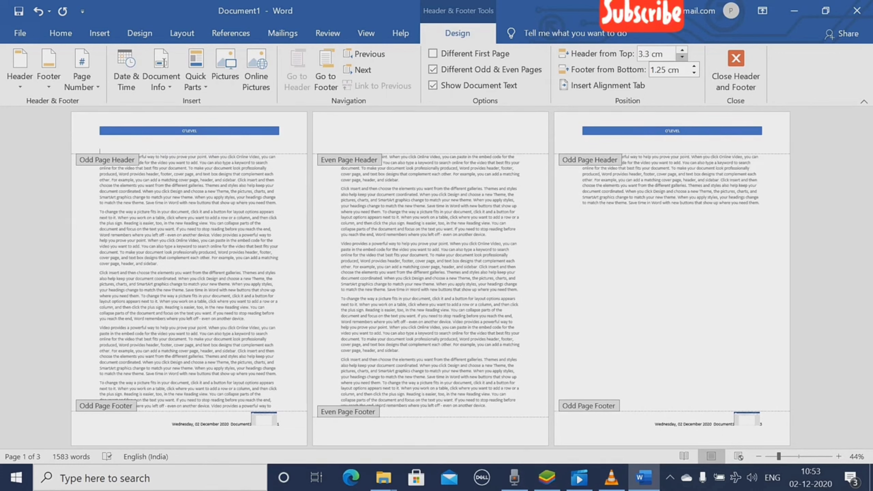
click(682, 57)
click(682, 57)
click(683, 57)
Set the footer's distance from the bottom of the page to 1.6 cm.
click(693, 66)
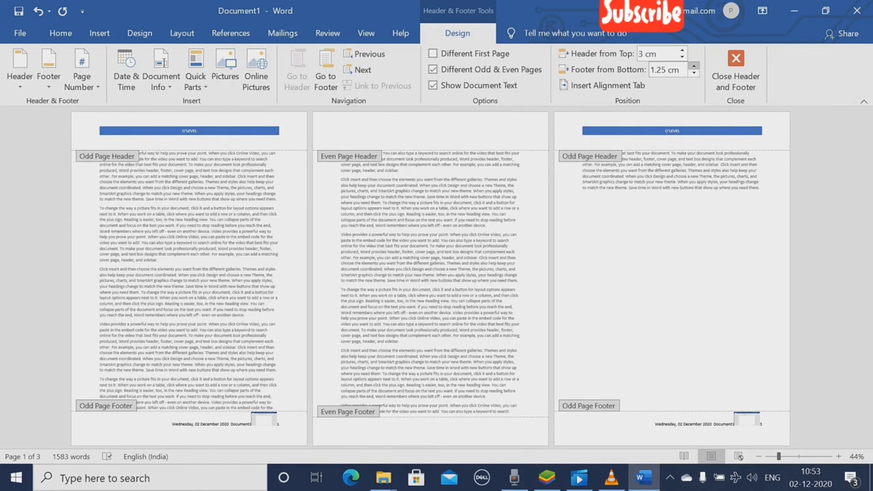
click(694, 66)
click(694, 66)
click(694, 66)
click(694, 66)
click(693, 66)
click(693, 66)
click(694, 66)
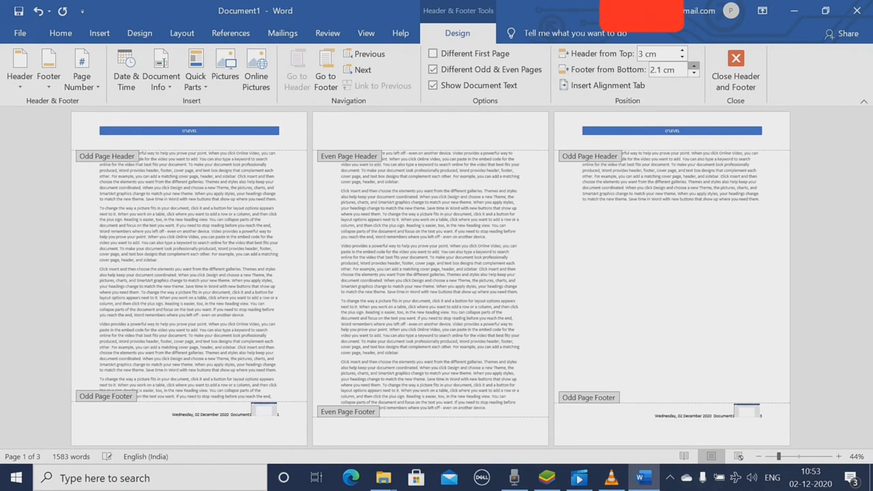
click(694, 66)
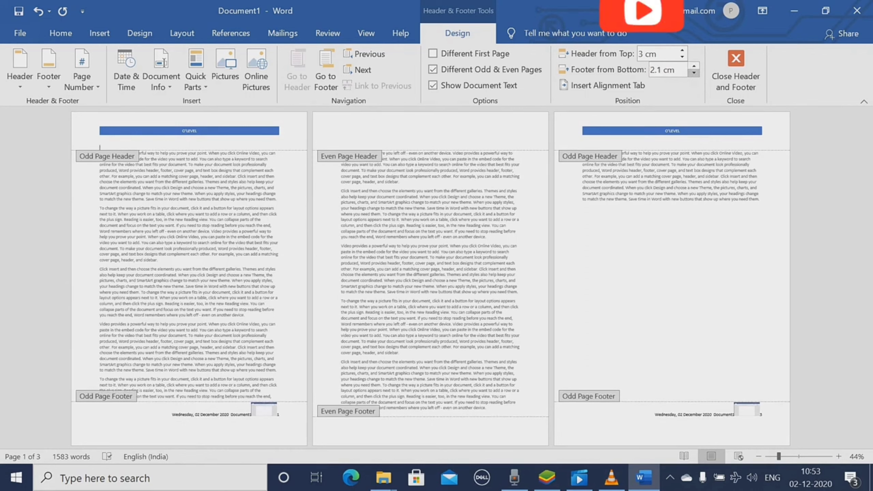
click(694, 72)
click(694, 72)
click(694, 73)
click(694, 72)
click(694, 72)
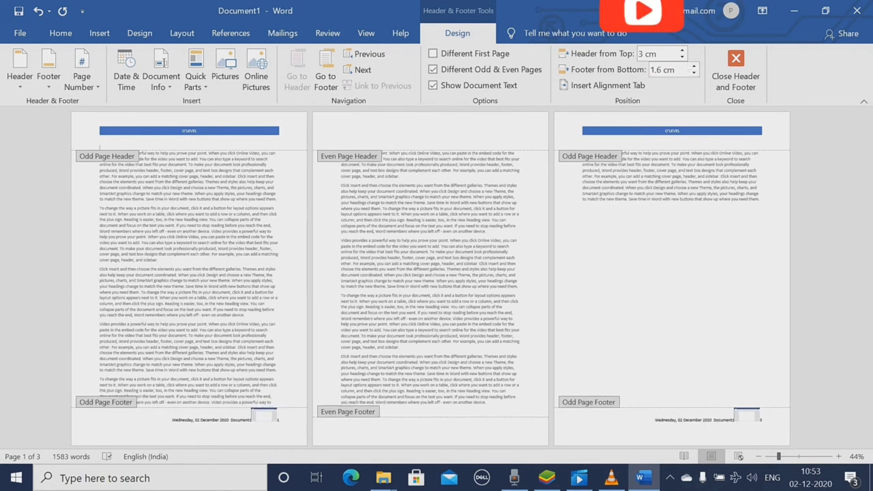
Insert a right alignment tab relative to the margin, without a leader, in the odd page header.
click(605, 85)
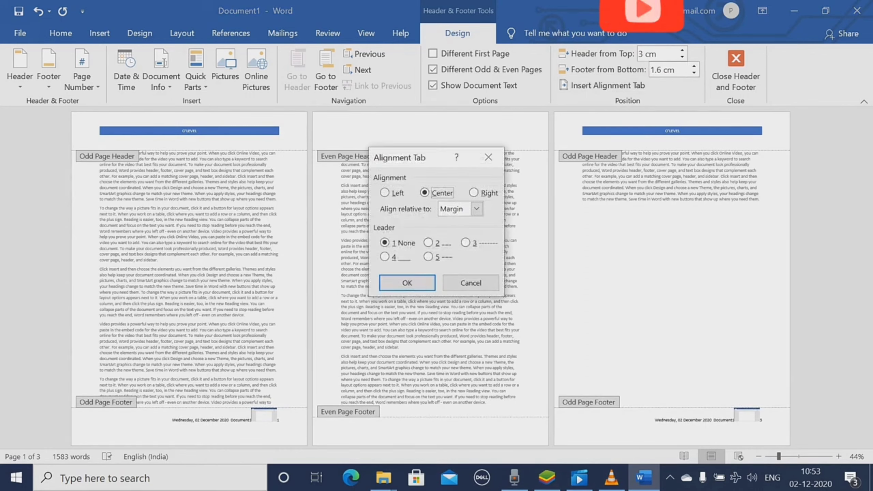
click(477, 208)
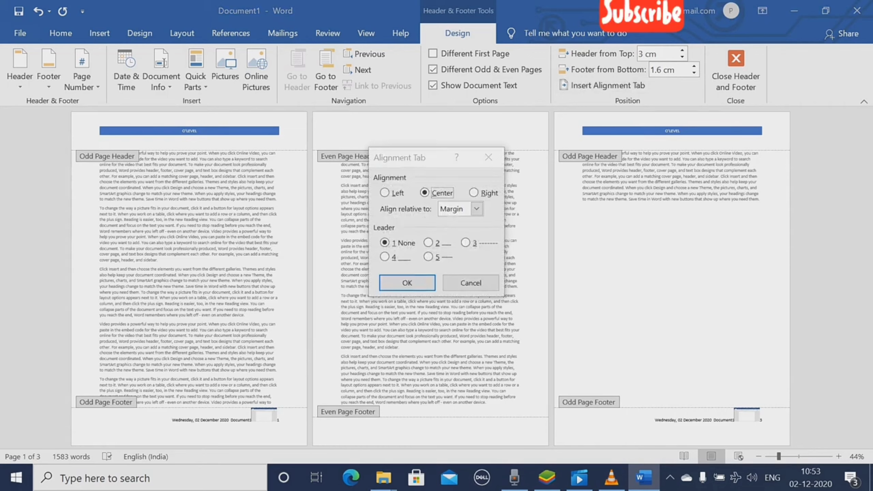
click(477, 209)
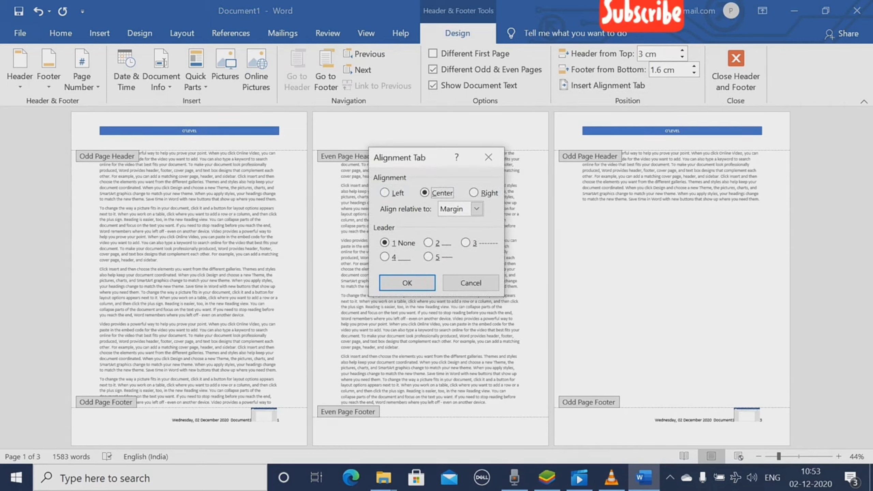
click(385, 194)
click(475, 193)
click(406, 283)
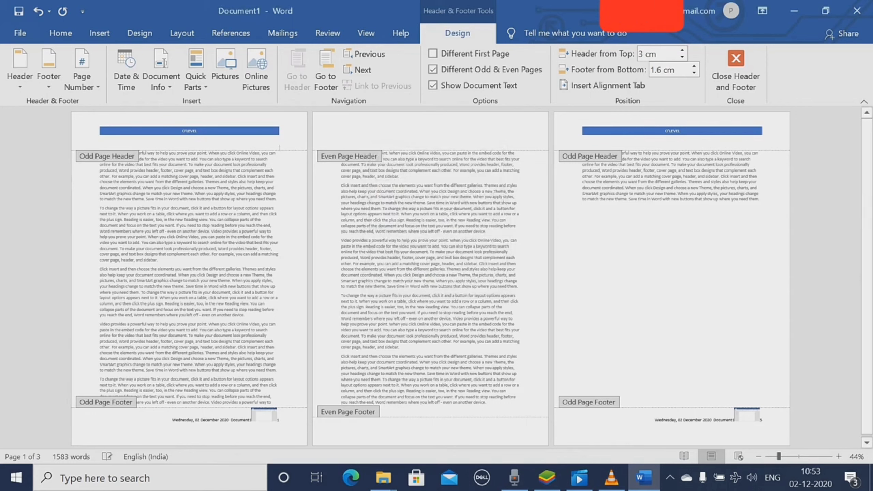
Insert a left alignment tab relative to the margin, without a leader, in the odd page header.
click(607, 85)
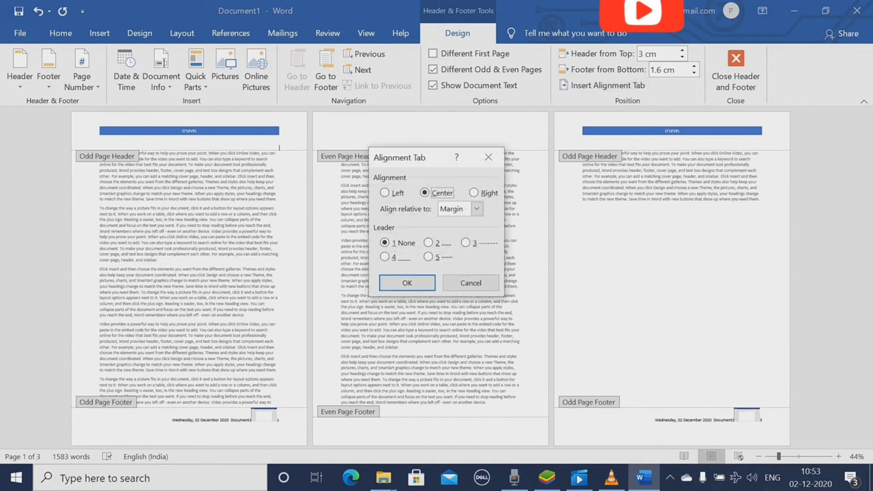
click(386, 193)
key(Return)
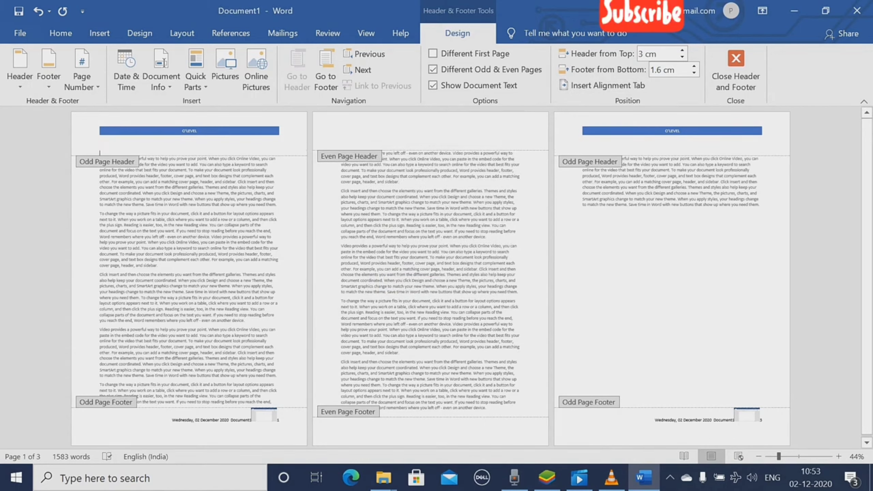
Insert a left alignment tab relative to the margin at the picture in the odd page footer.
click(746, 415)
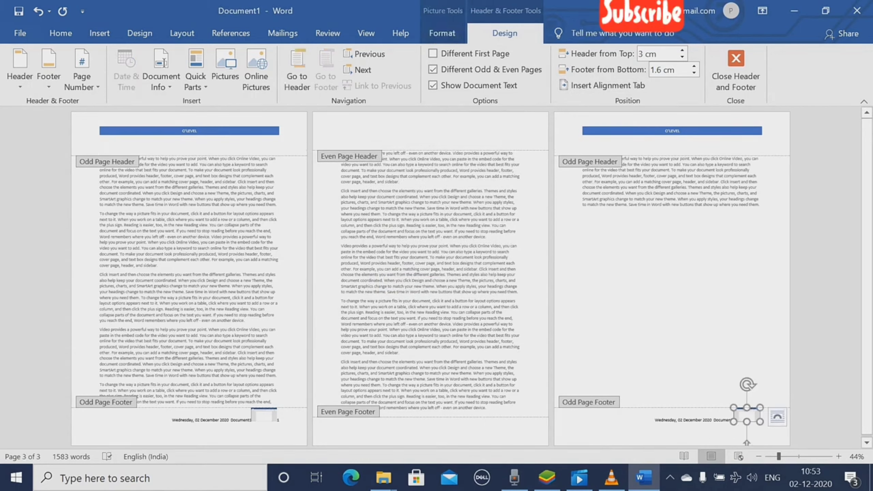
click(605, 84)
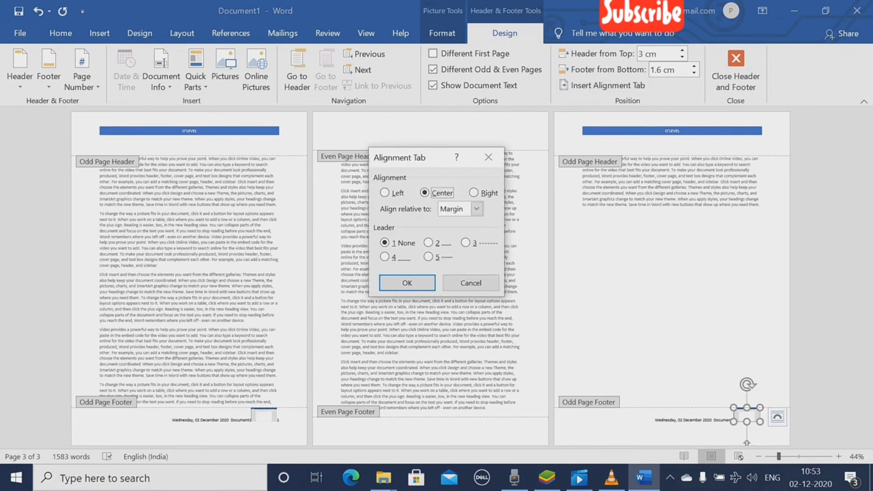
click(385, 193)
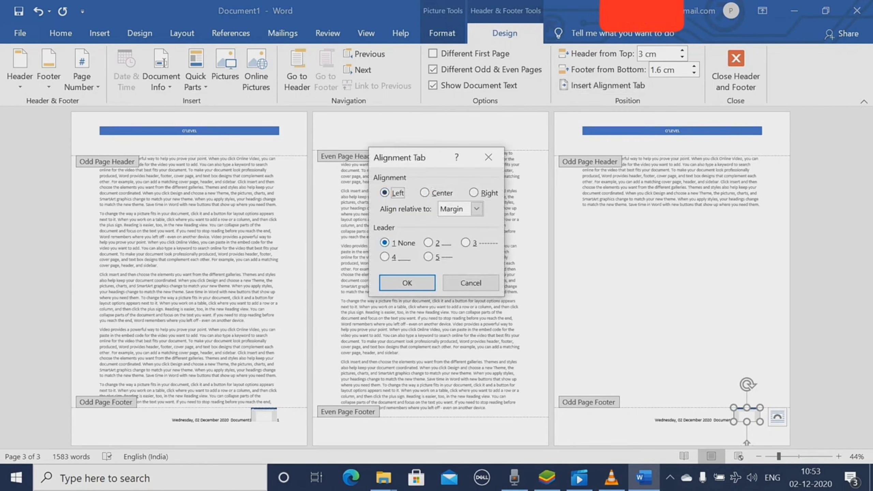
key(Return)
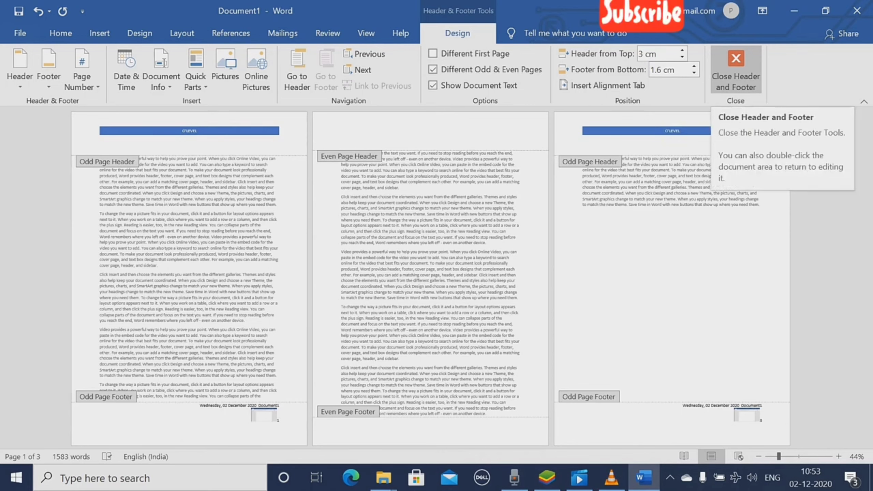
Close header and footer editing and return to the body text of the document.
click(736, 74)
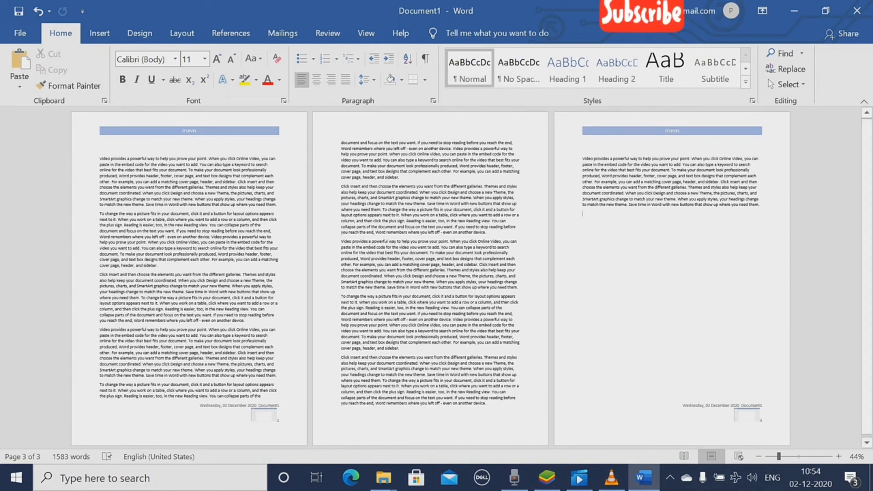
drag(779, 457, 798, 456)
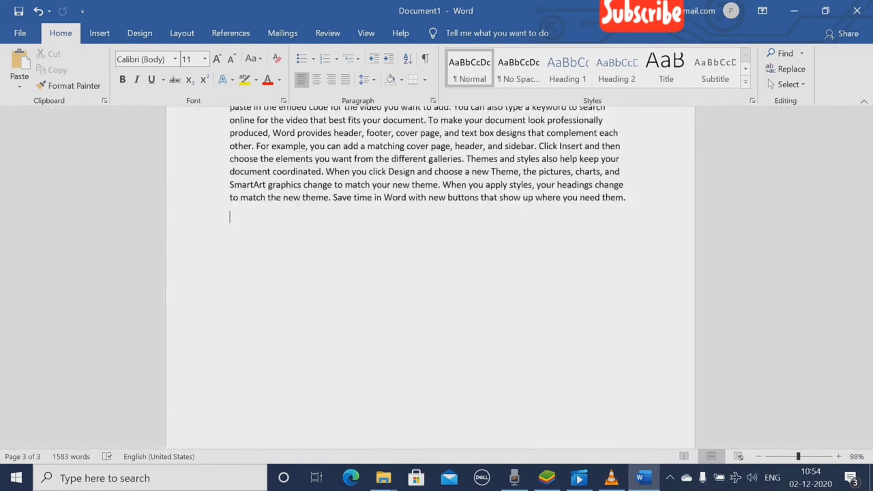
scroll(430, 275, up, 10)
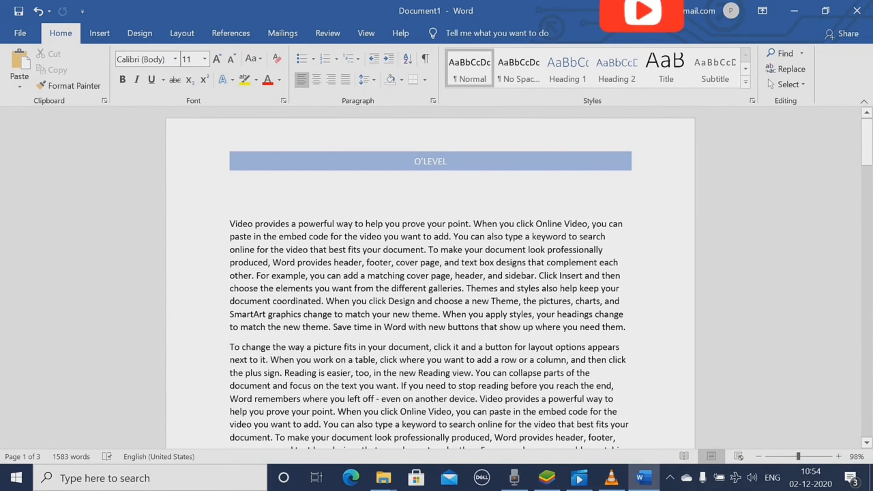
Switch repeatedly between editing the odd page header and the body text on the first page, finishing in the body.
double_click(376, 223)
double_click(265, 205)
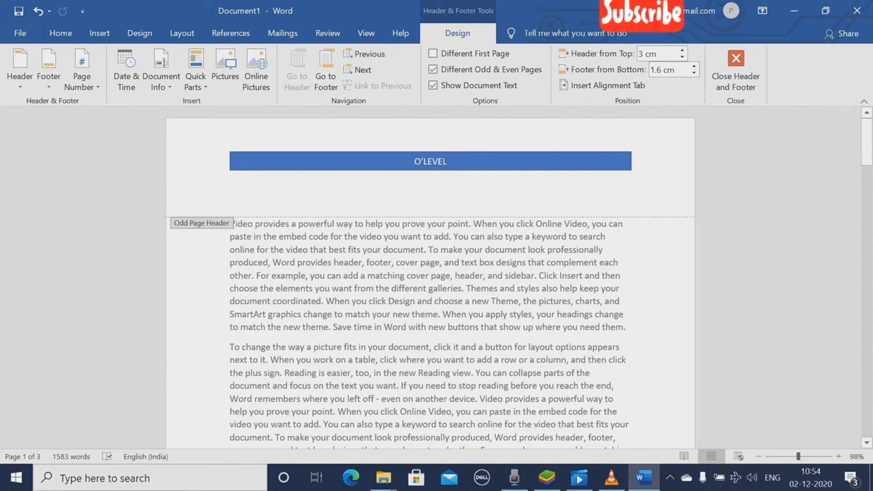
double_click(324, 276)
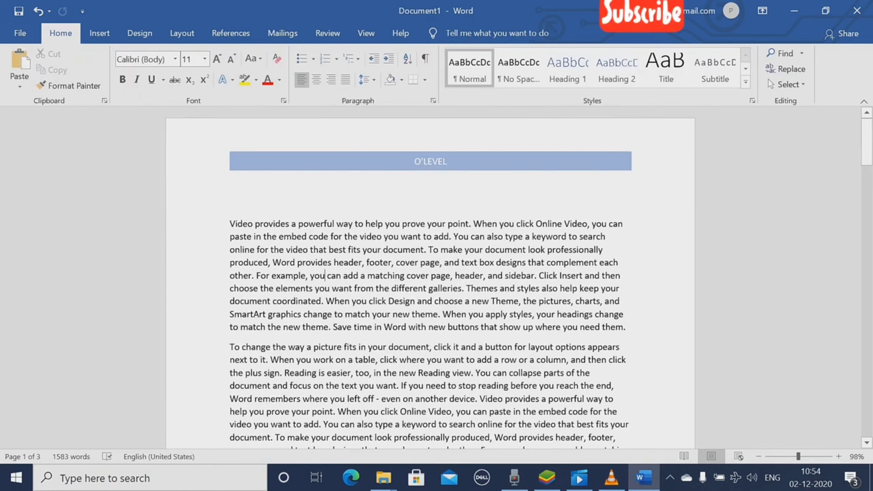
double_click(366, 201)
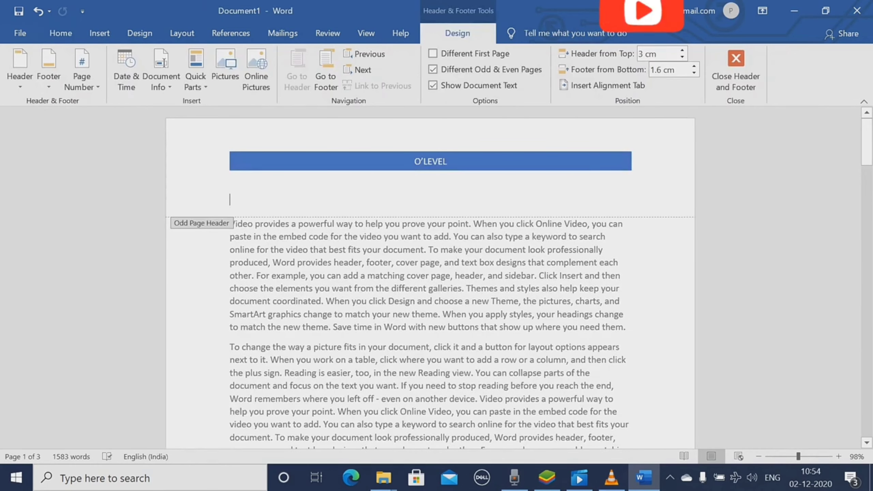
double_click(339, 288)
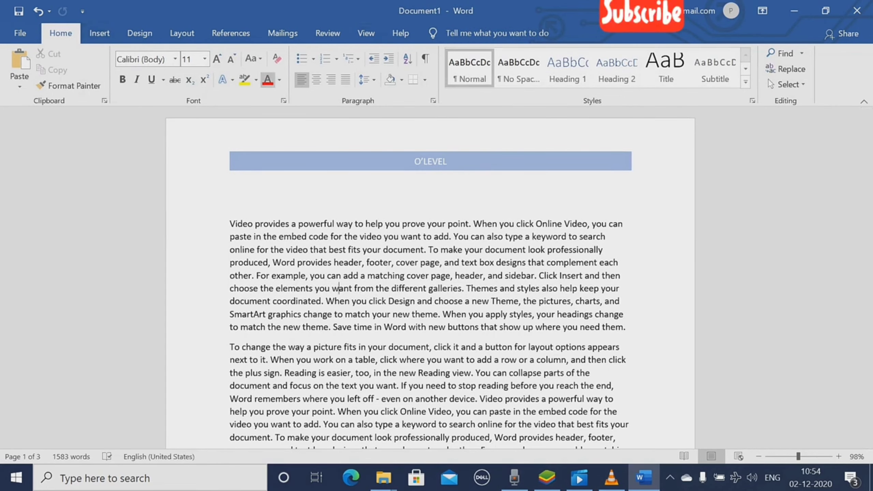
double_click(244, 201)
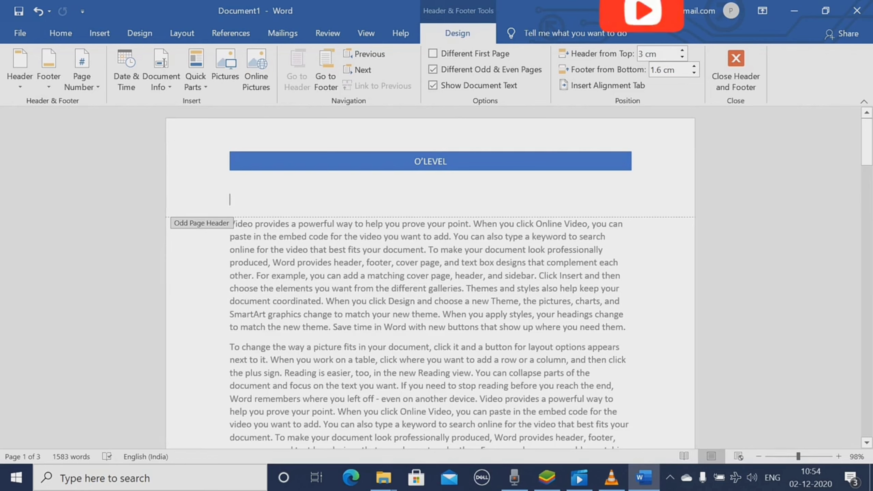
double_click(428, 301)
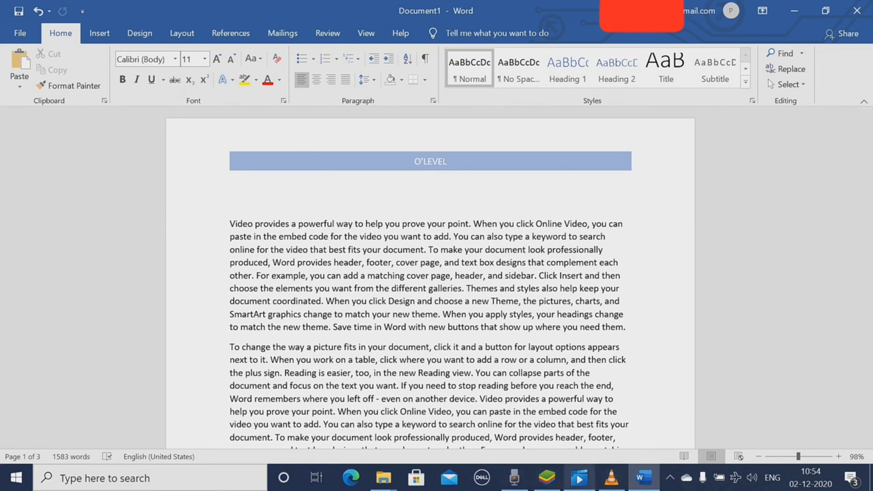
mouse_move(580, 478)
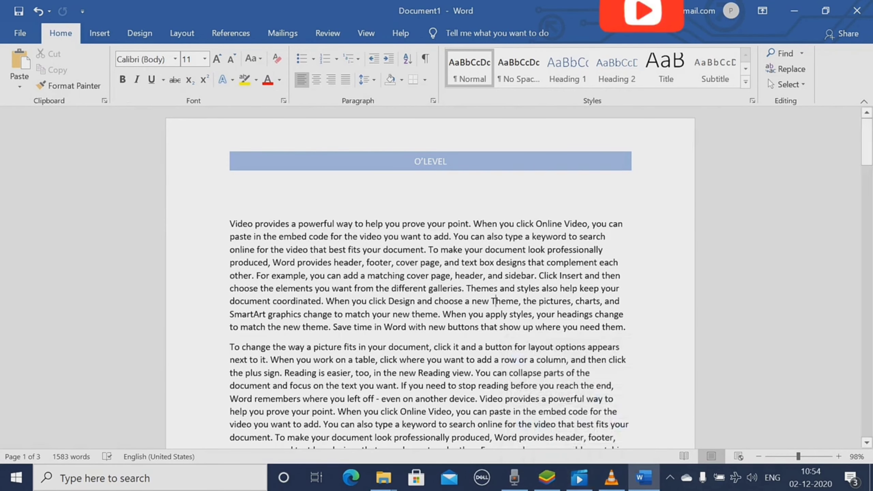
click(100, 33)
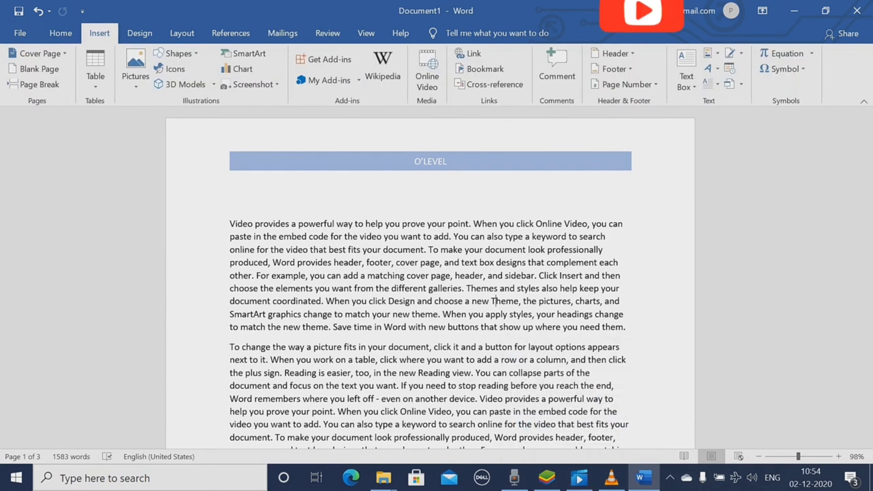